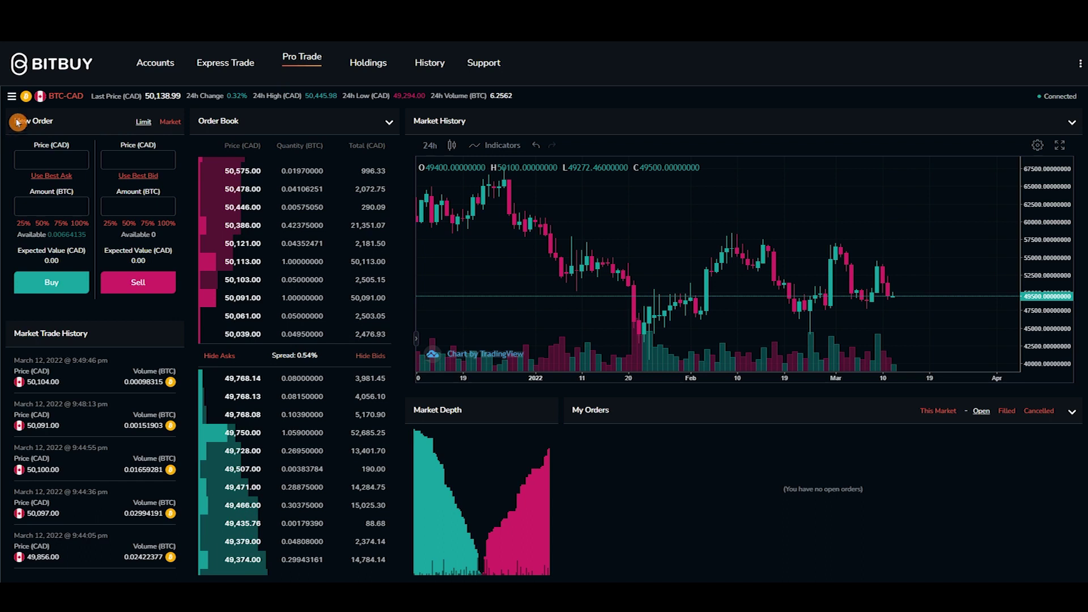
# Compare the market order form with the limit order form in the New Order section
pyautogui.moveTo(7, 105)
pyautogui.mouseDown()
pyautogui.moveTo(86, 275)
pyautogui.moveTo(193, 349)
pyautogui.mouseUp()
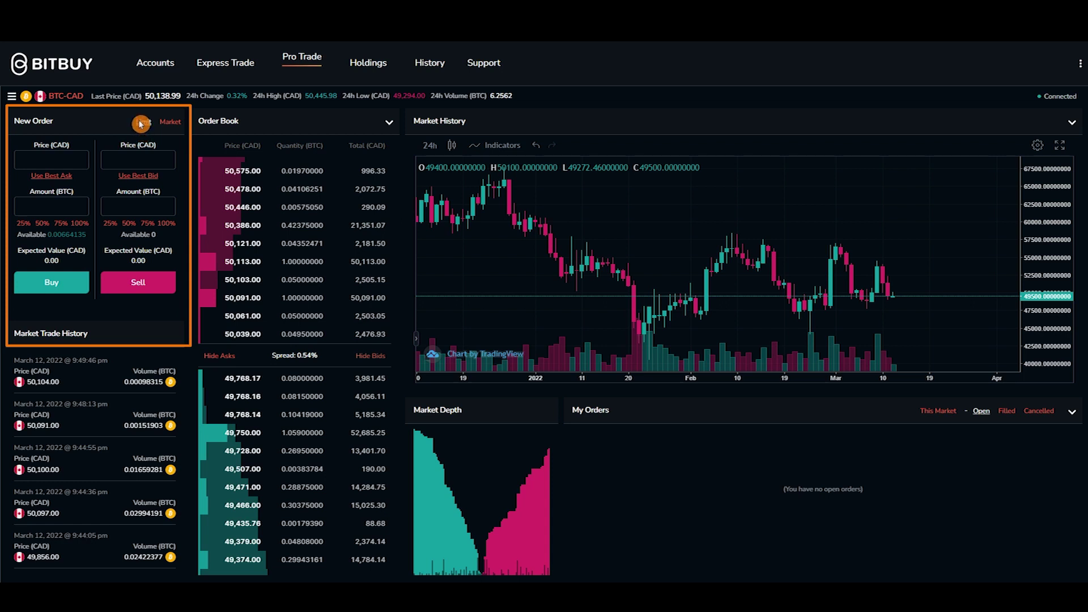
pyautogui.click(170, 121)
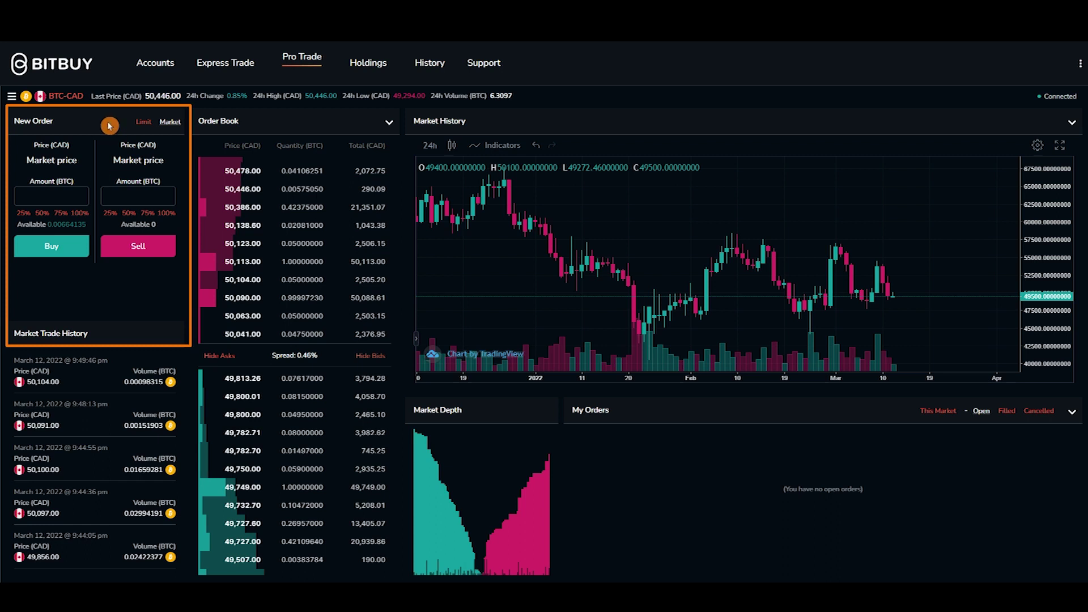
pyautogui.click(143, 122)
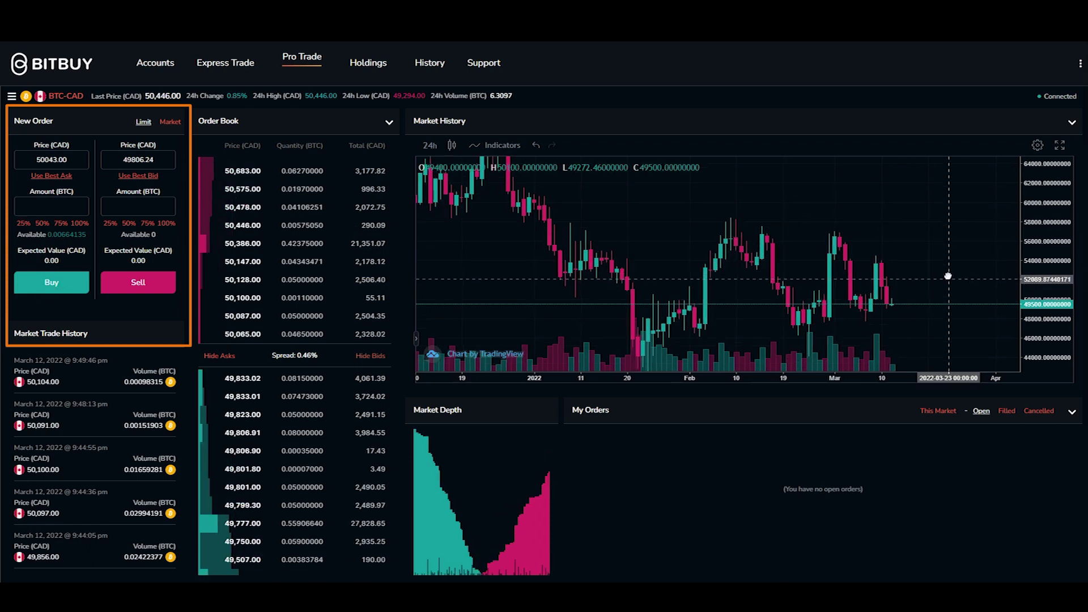
# Place a BTC-CAD limit buy order at a price of 48000 CAD using 50% of the available balance
pyautogui.moveTo(947, 276); pyautogui.dragTo(941, 247)
pyautogui.moveTo(1048, 304); pyautogui.dragTo(1048, 221)
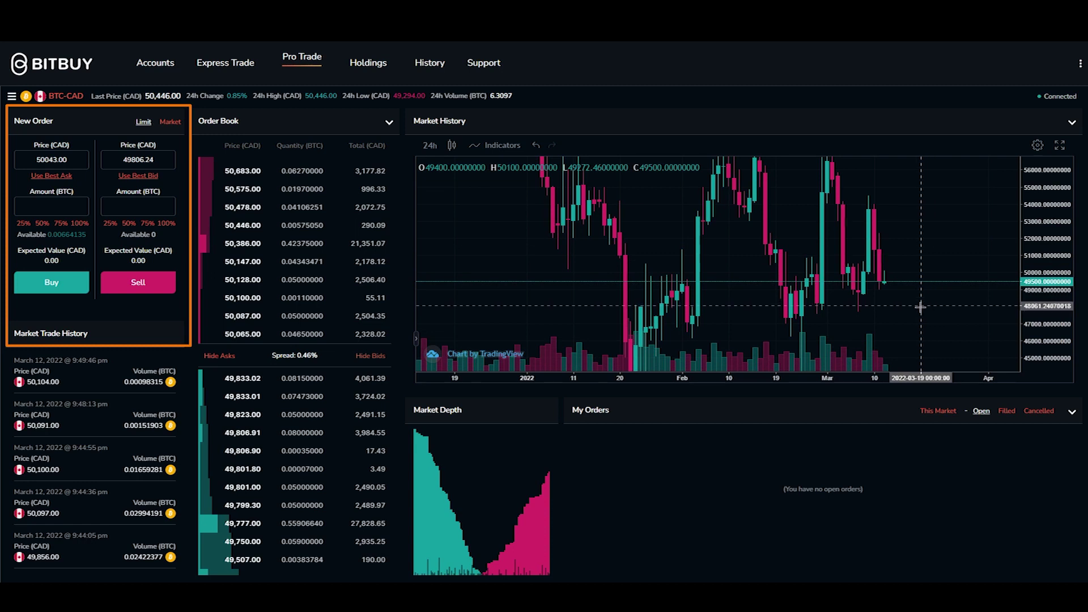
pyautogui.moveTo(77, 160); pyautogui.dragTo(36, 156)
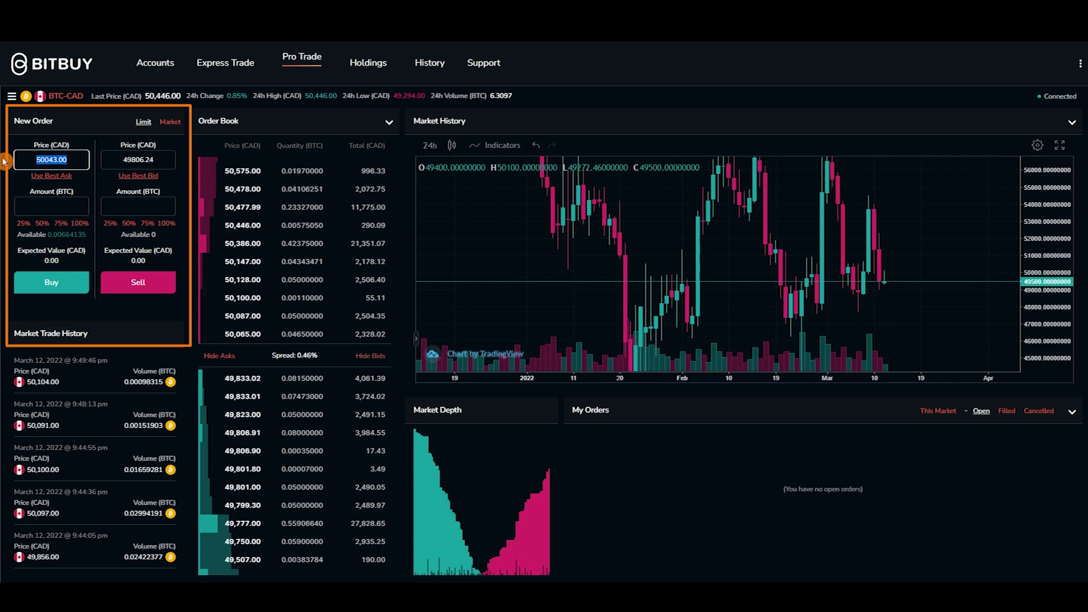
pyautogui.write('48000')
pyautogui.press('Tab')
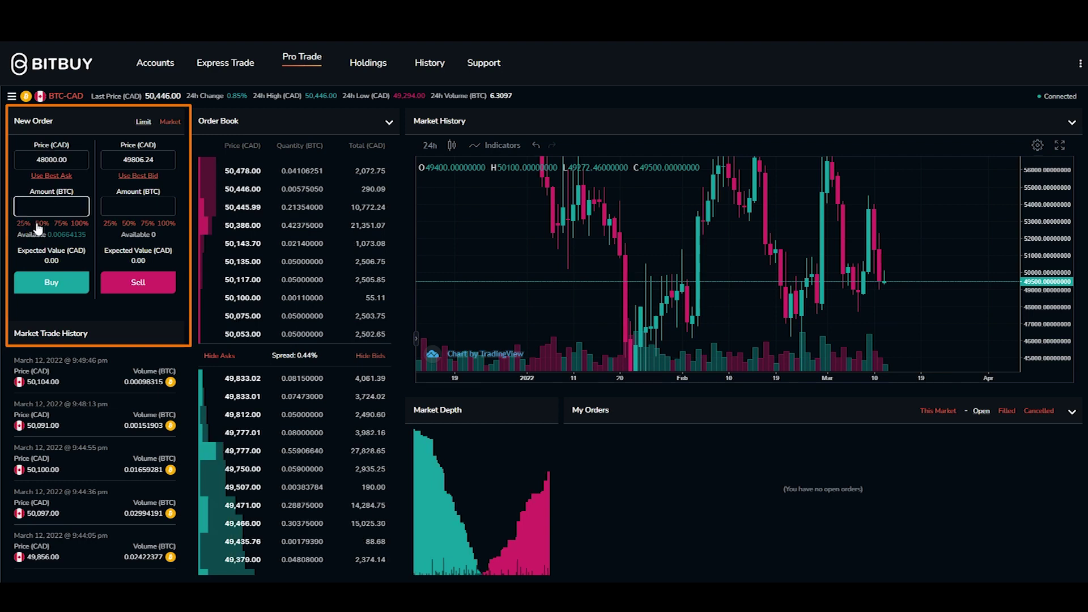
pyautogui.click(42, 224)
pyautogui.click(37, 293)
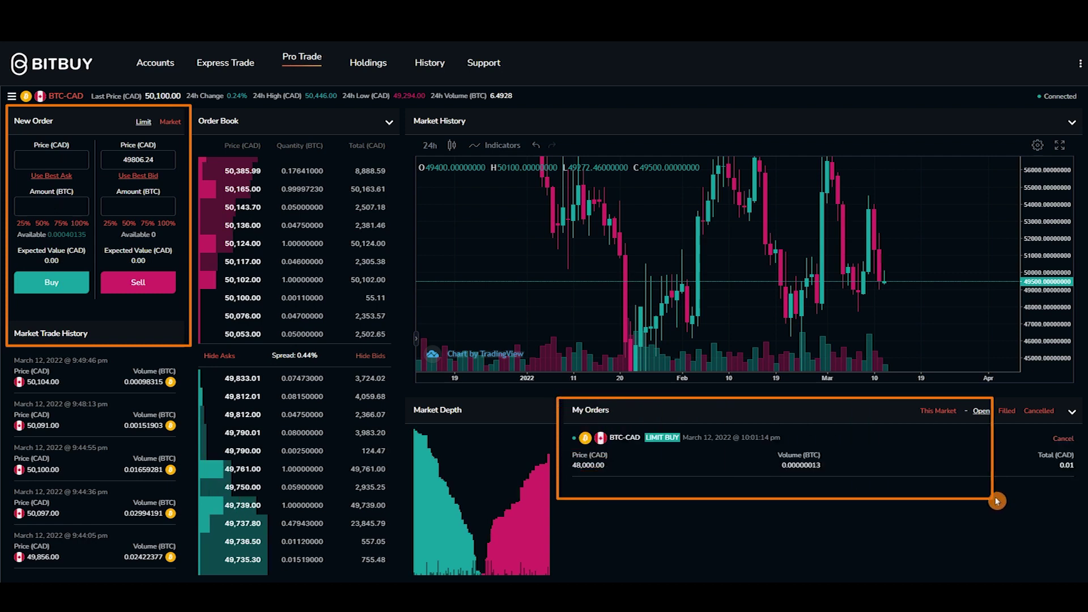
pyautogui.moveTo(1057, 486); pyautogui.dragTo(1082, 486)
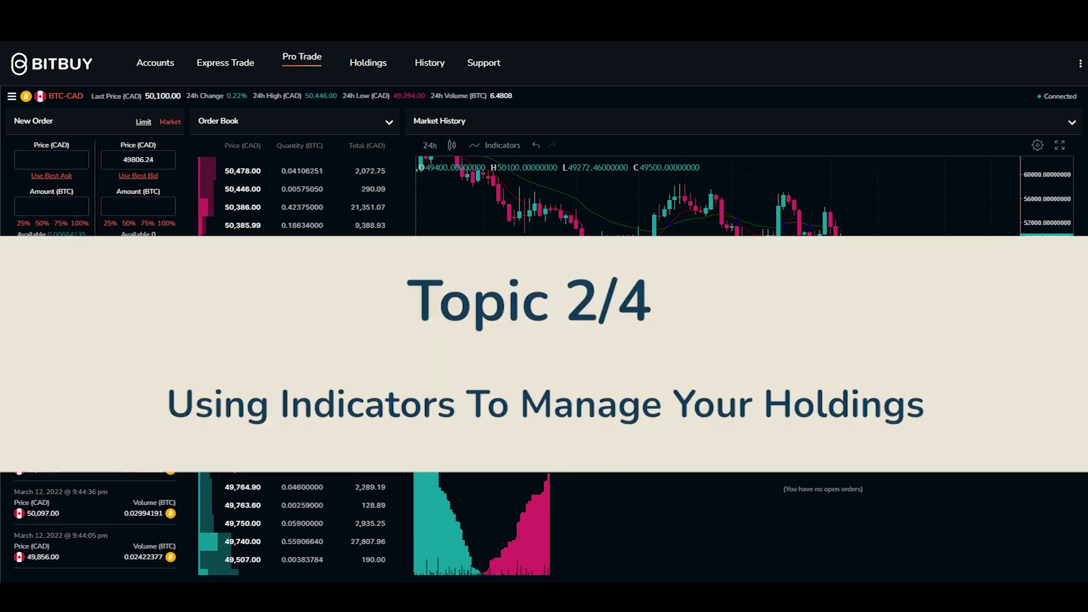
# Show the BTC-CAD chart full screen and rescale it so the price history, moving averages and RSI can be read together
pyautogui.moveTo(675, 290); pyautogui.dragTo(739, 274)
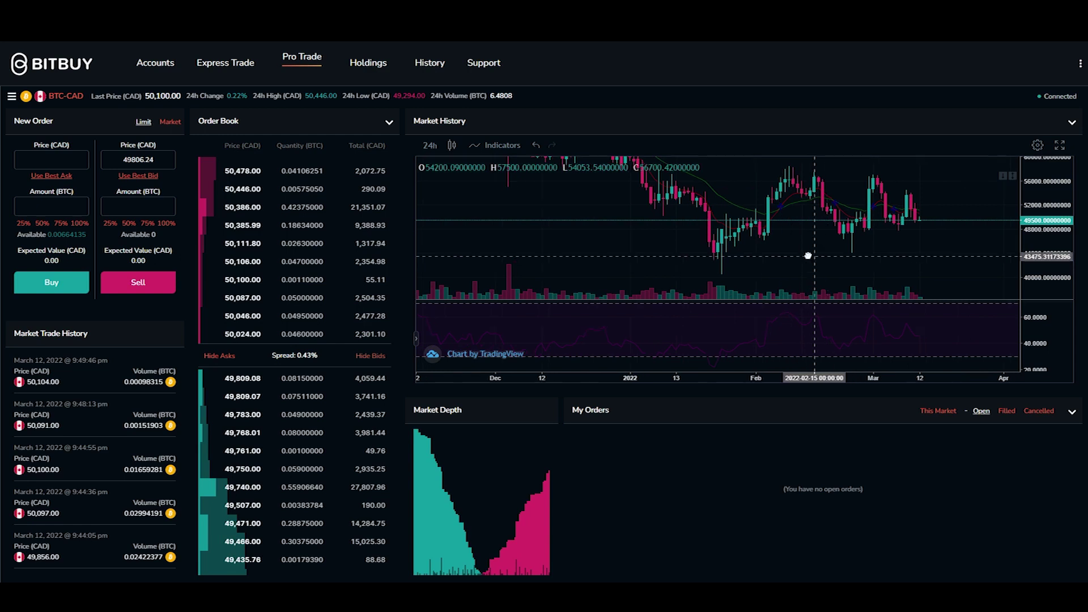
pyautogui.moveTo(806, 252); pyautogui.dragTo(652, 249)
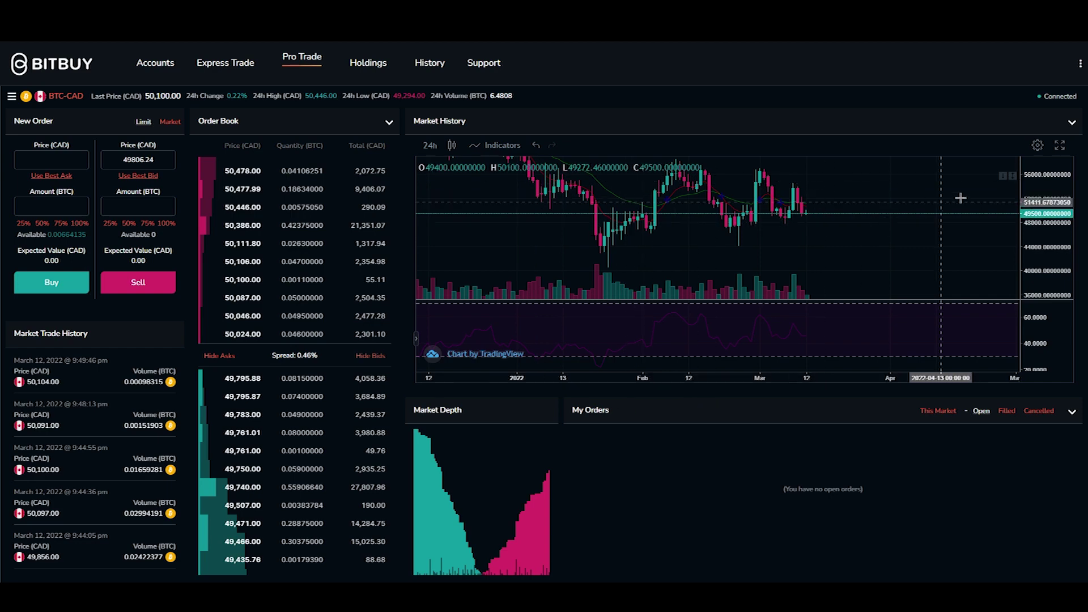
pyautogui.click(1062, 147)
pyautogui.click(1057, 148)
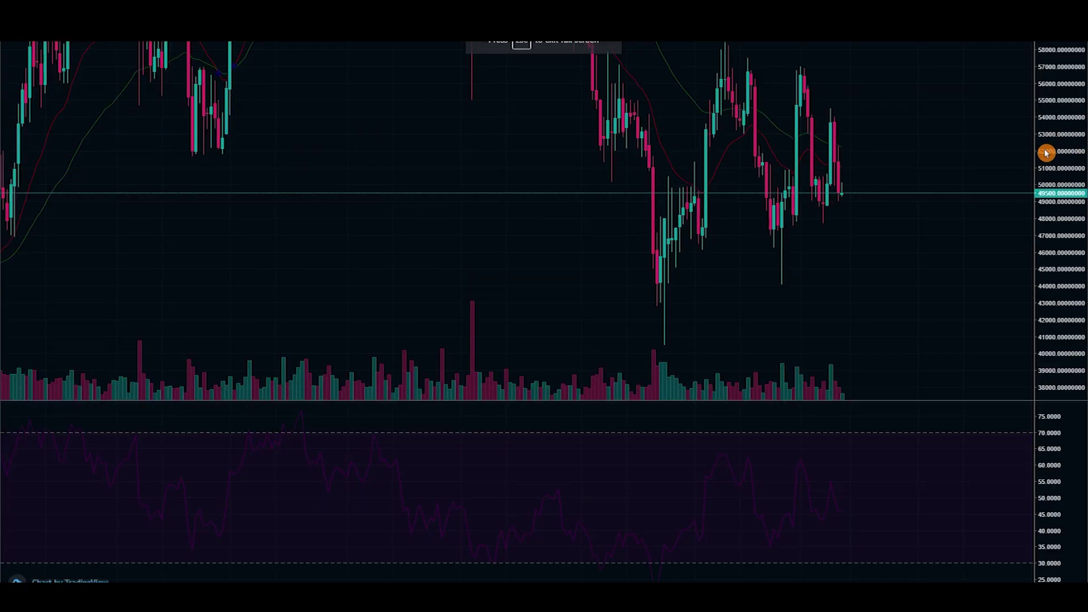
pyautogui.scroll(-3, 997, 238)
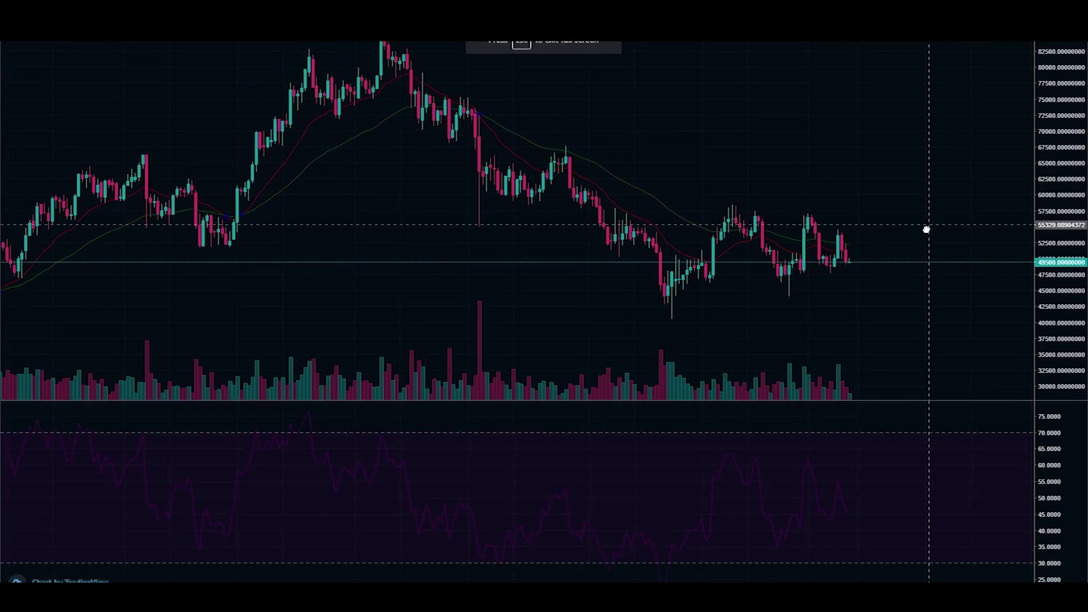
pyautogui.moveTo(900, 186); pyautogui.dragTo(840, 175)
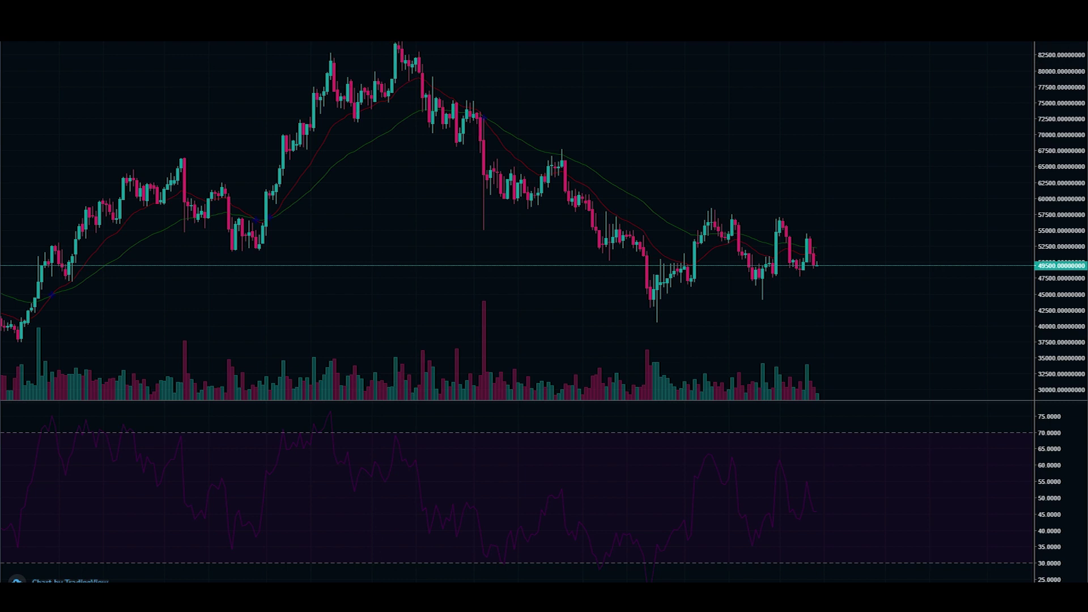
# Mark the rising price peaks and the falling RSI peaks with lines and arrows, and clear the markings
pyautogui.moveTo(424, 44); pyautogui.dragTo(437, 54)
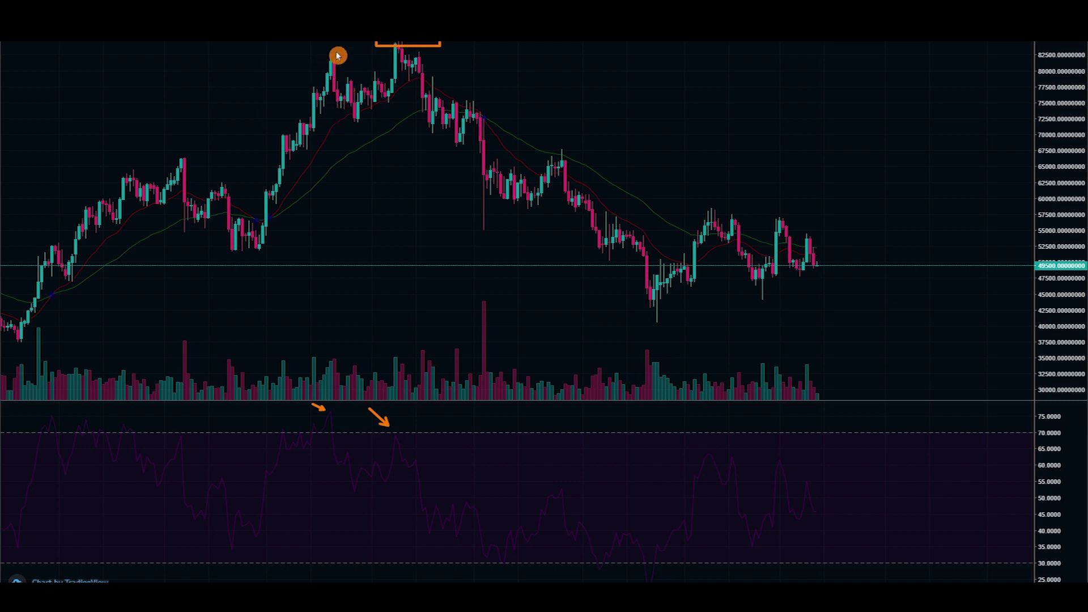
pyautogui.moveTo(318, 56); pyautogui.dragTo(400, 42)
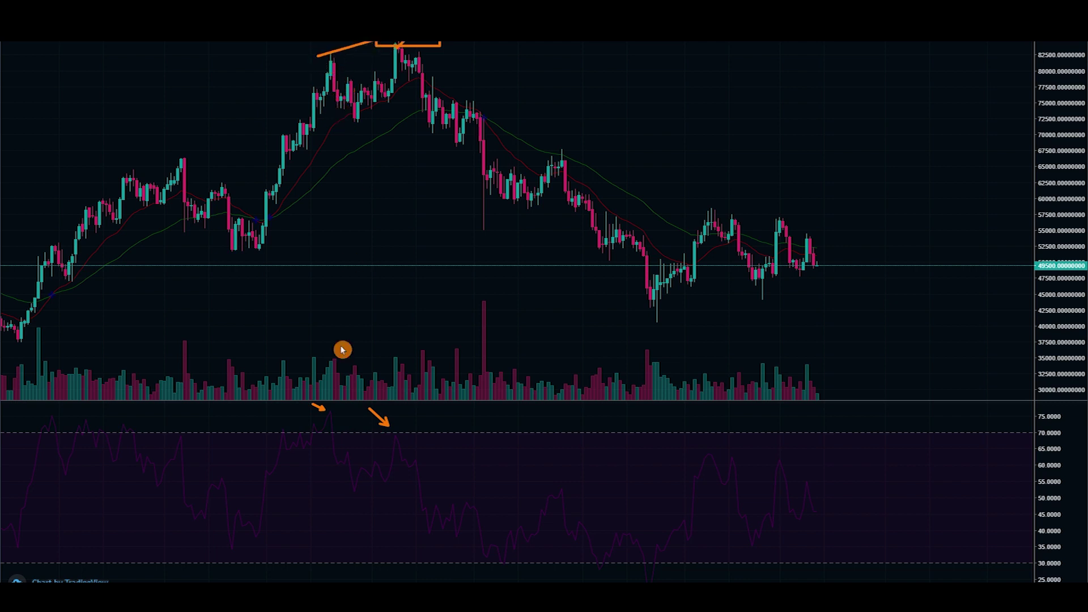
pyautogui.moveTo(313, 404); pyautogui.dragTo(443, 451)
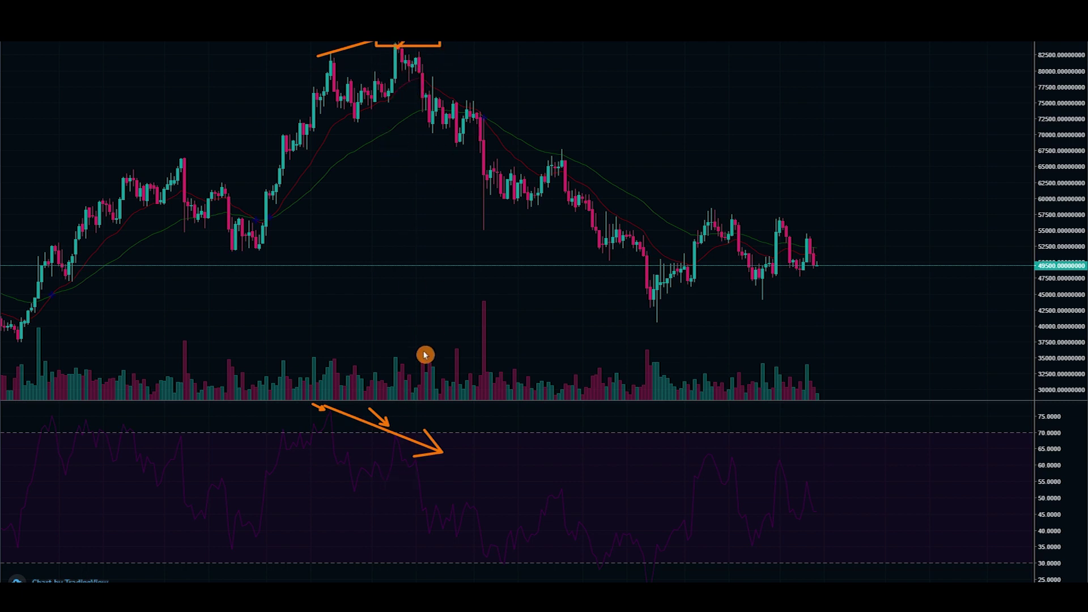
pyautogui.press('Escape')
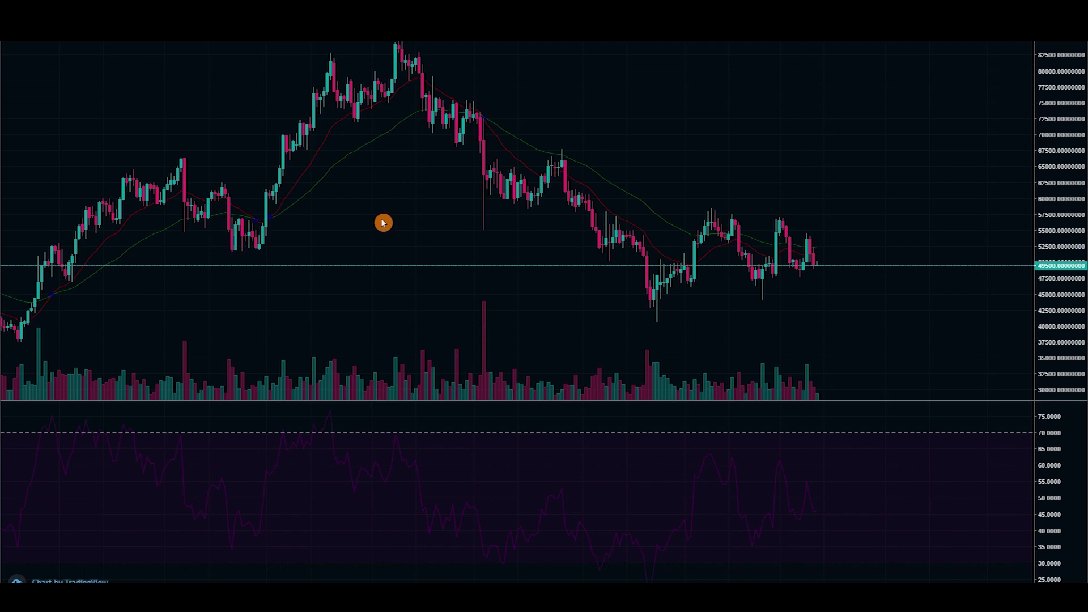
# Box the moving-average crossover before the rally and the drop after the peak, point arrows at both price peaks, and clear the markings
pyautogui.moveTo(326, 406); pyautogui.dragTo(411, 440)
pyautogui.moveTo(248, 208); pyautogui.dragTo(282, 233)
pyautogui.moveTo(282, 233); pyautogui.dragTo(284, 230)
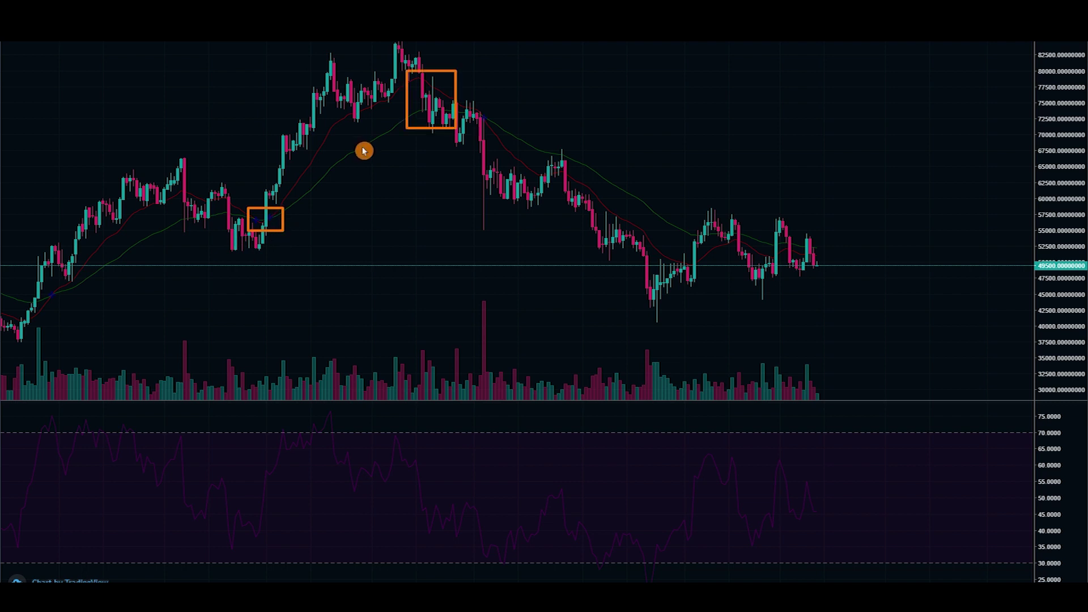
pyautogui.moveTo(363, 149); pyautogui.dragTo(335, 67)
pyautogui.moveTo(420, 109); pyautogui.dragTo(401, 45)
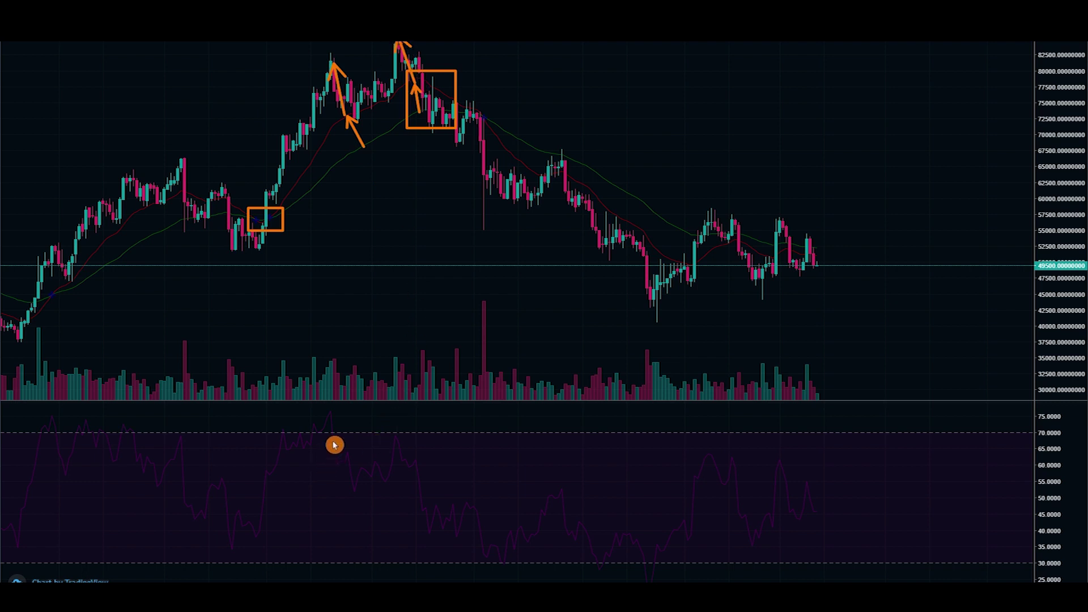
pyautogui.press('e')
# Box the price lows before the rally and the matching RSI lows, and add upward arrows along both
pyautogui.click(290, 221)
pyautogui.moveTo(227, 212)
pyautogui.mouseDown()
pyautogui.moveTo(286, 245)
pyautogui.moveTo(265, 252)
pyautogui.moveTo(293, 252)
pyautogui.mouseUp()
pyautogui.moveTo(217, 521); pyautogui.dragTo(289, 556)
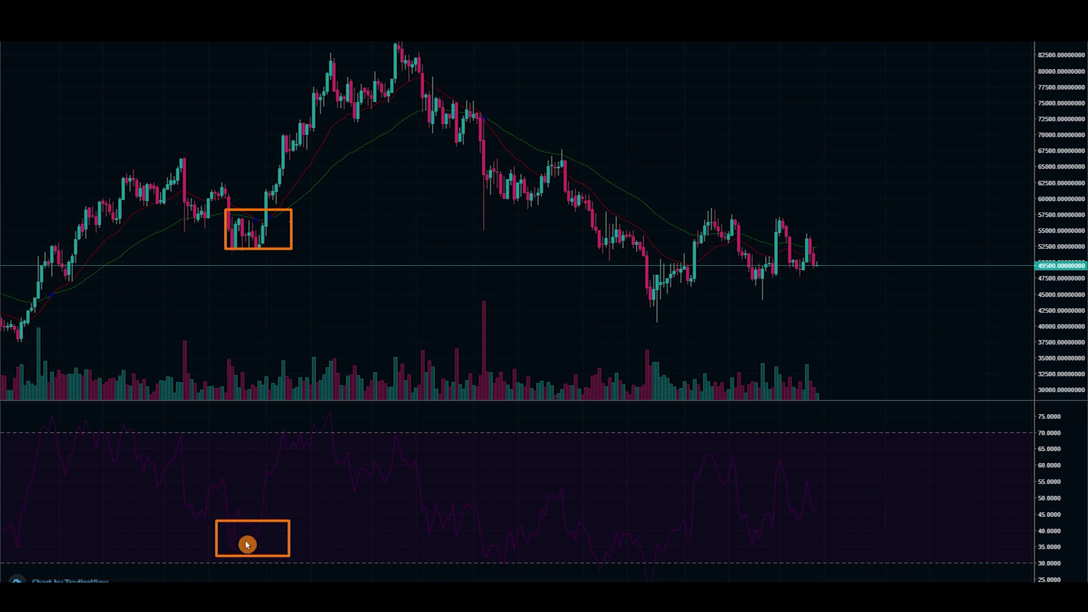
pyautogui.moveTo(229, 557); pyautogui.dragTo(282, 534)
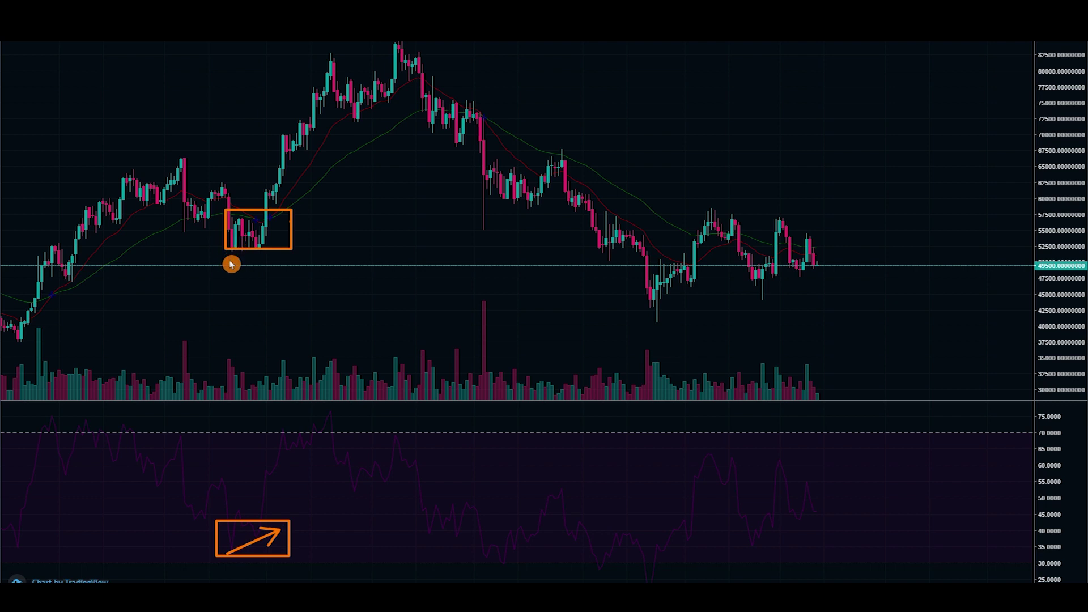
pyautogui.moveTo(228, 260); pyautogui.dragTo(267, 245)
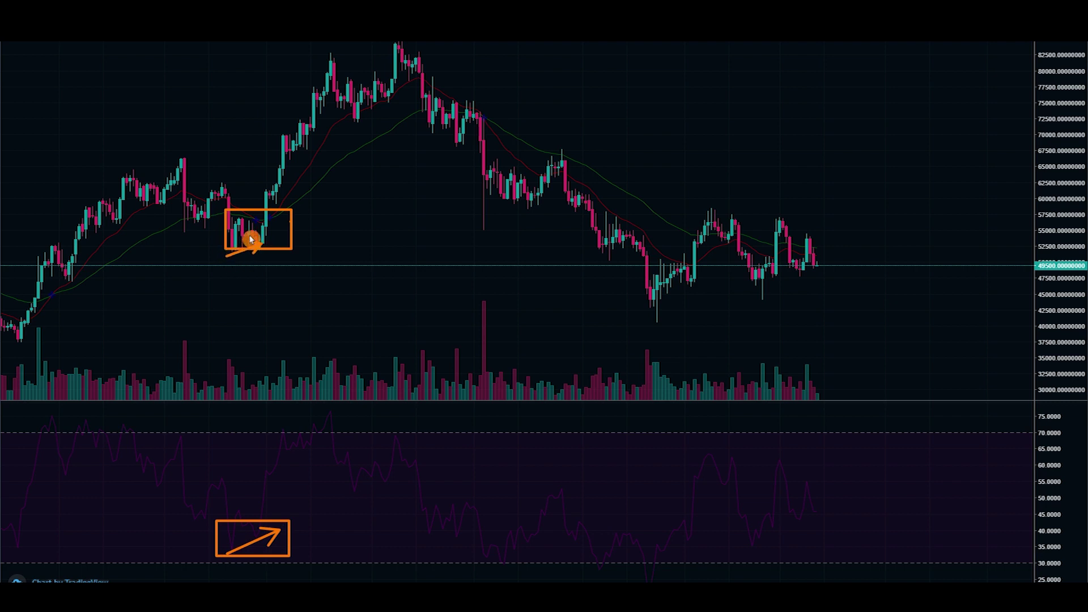
pyautogui.moveTo(258, 231); pyautogui.dragTo(263, 180)
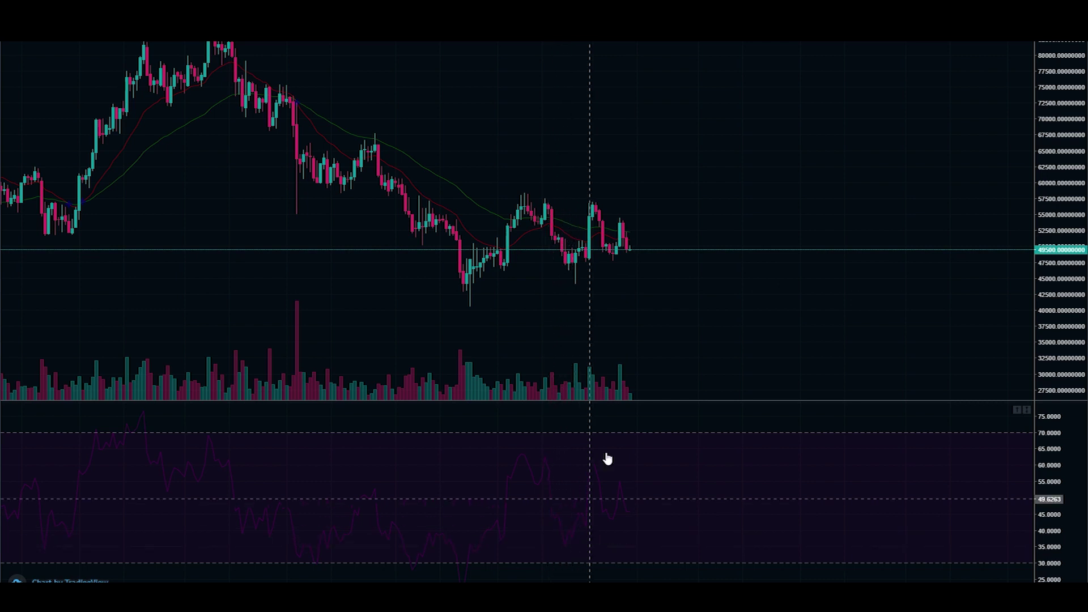
# Box the two most recent price lows and their RSI lows, sketch a projected upward price path, and clear the markings
pyautogui.click(546, 266)
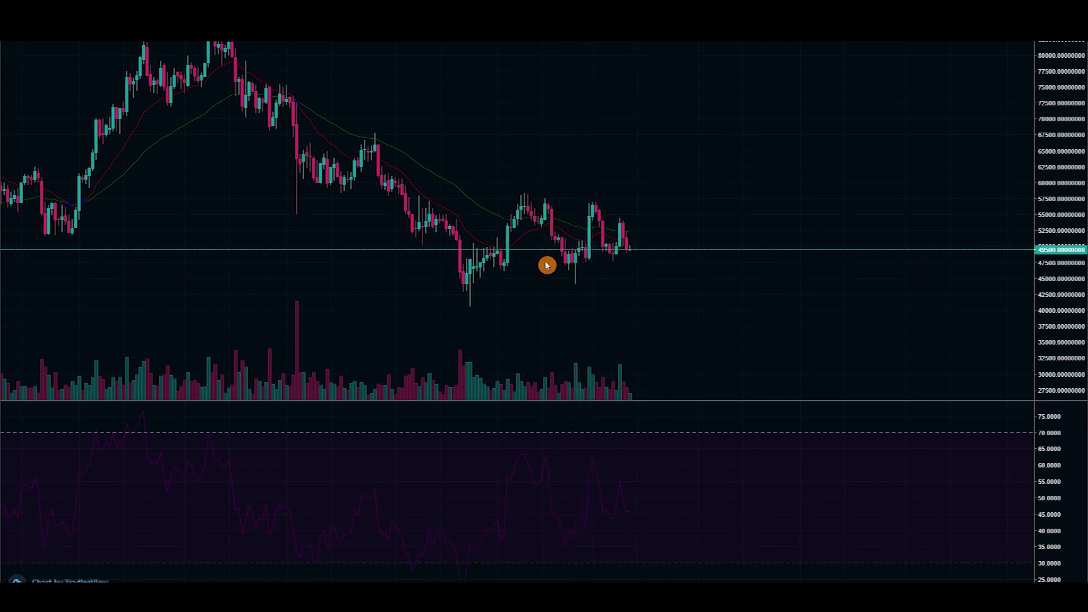
pyautogui.moveTo(554, 261); pyautogui.dragTo(596, 290)
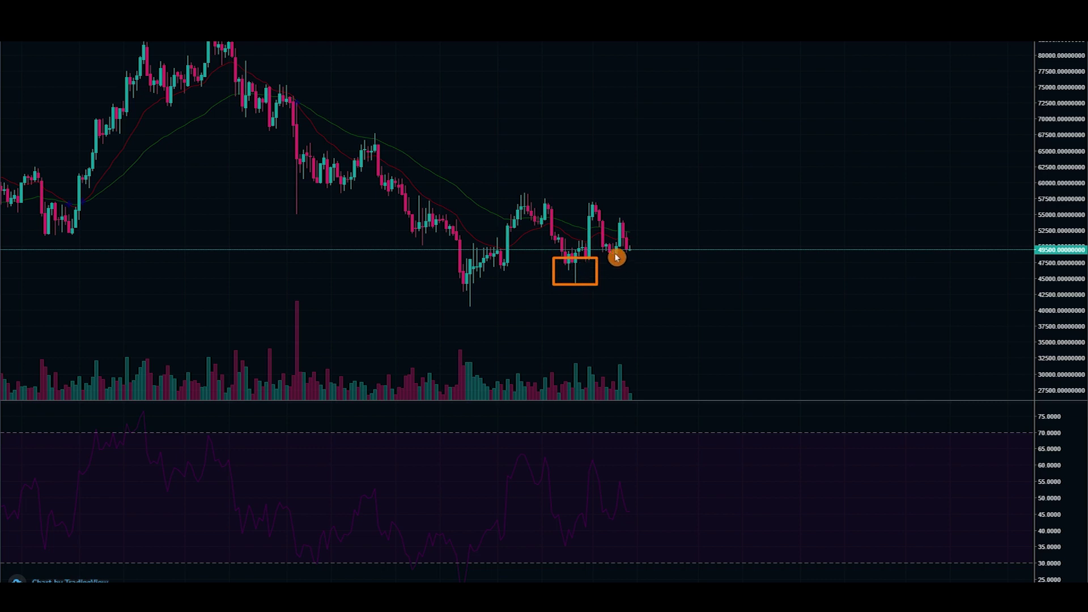
pyautogui.moveTo(605, 250); pyautogui.dragTo(669, 266)
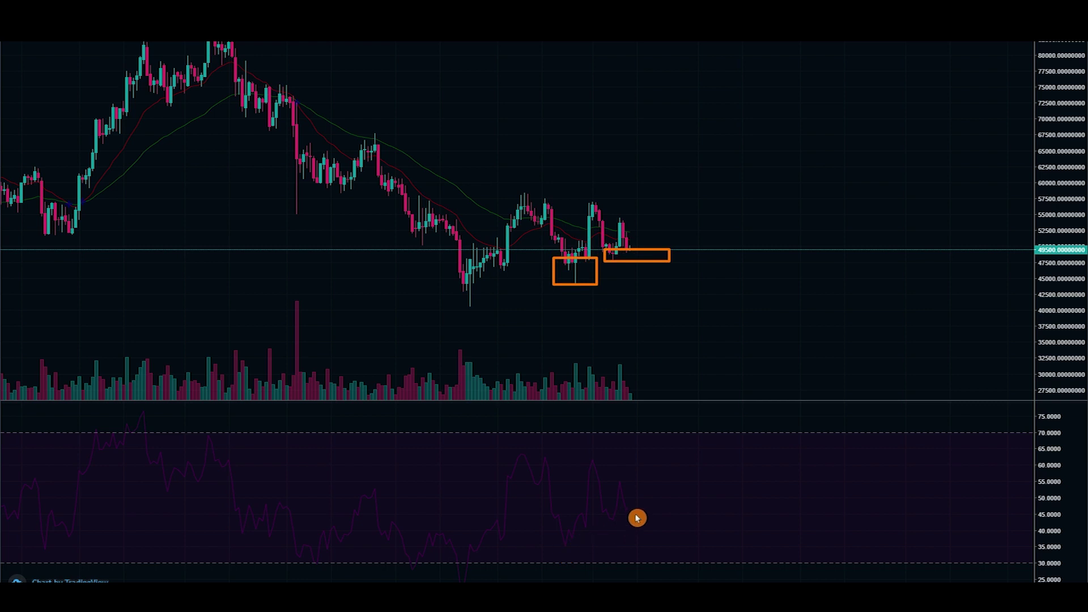
pyautogui.moveTo(657, 505); pyautogui.dragTo(612, 520)
pyautogui.moveTo(551, 540); pyautogui.dragTo(584, 554)
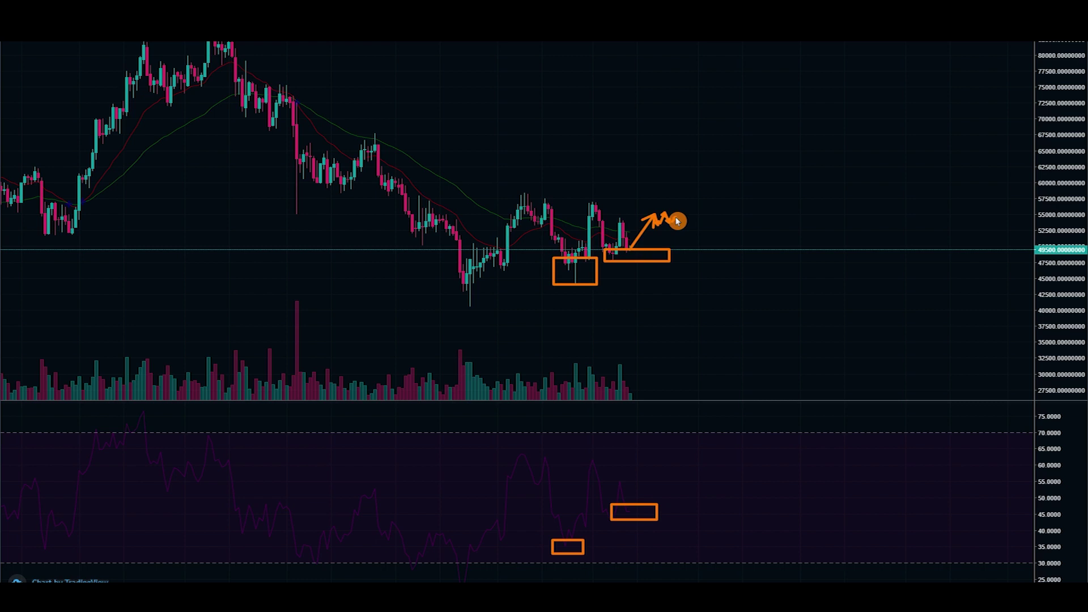
pyautogui.moveTo(690, 205); pyautogui.dragTo(722, 146)
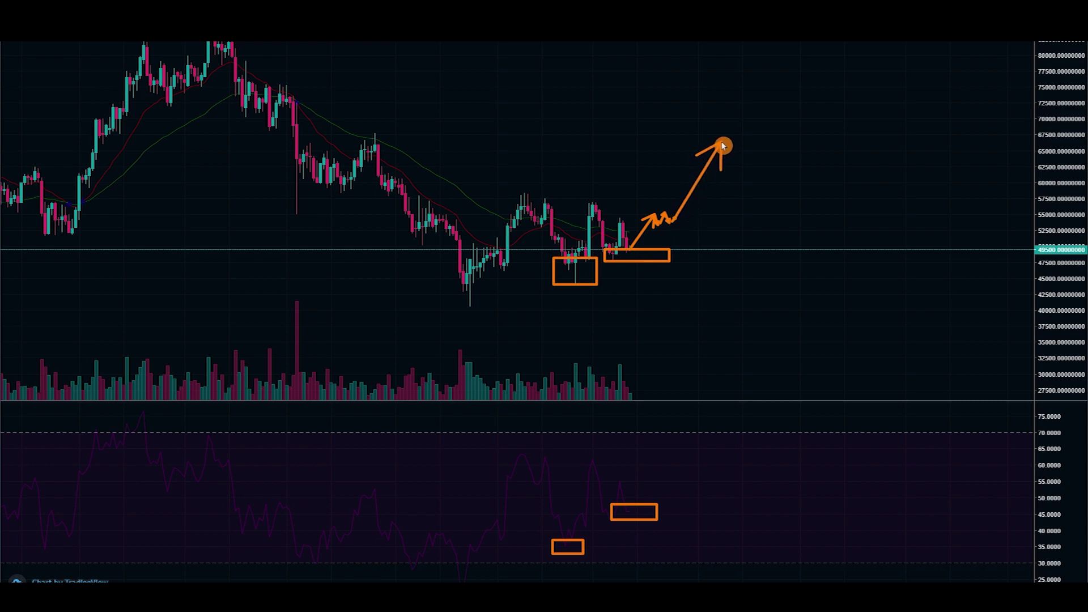
pyautogui.press('Escape')
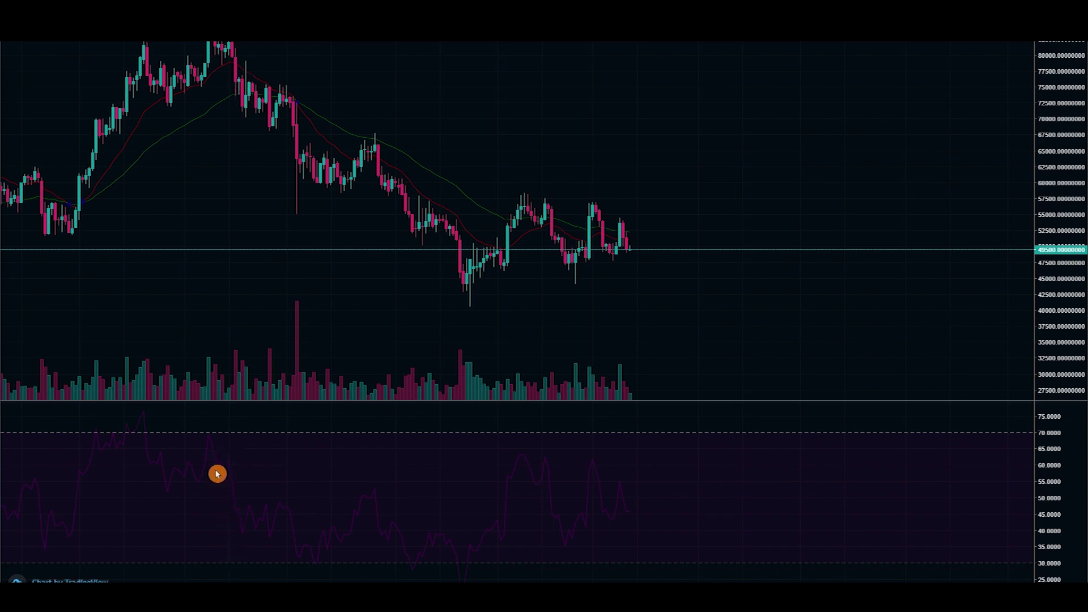
# Trace the RSI's rise and stepped decline around the price peak with arrows, clear the markings, and leave the full-screen chart
pyautogui.moveTo(222, 467)
pyautogui.mouseDown()
pyautogui.moveTo(238, 529)
pyautogui.moveTo(274, 508)
pyautogui.moveTo(290, 554)
pyautogui.mouseUp()
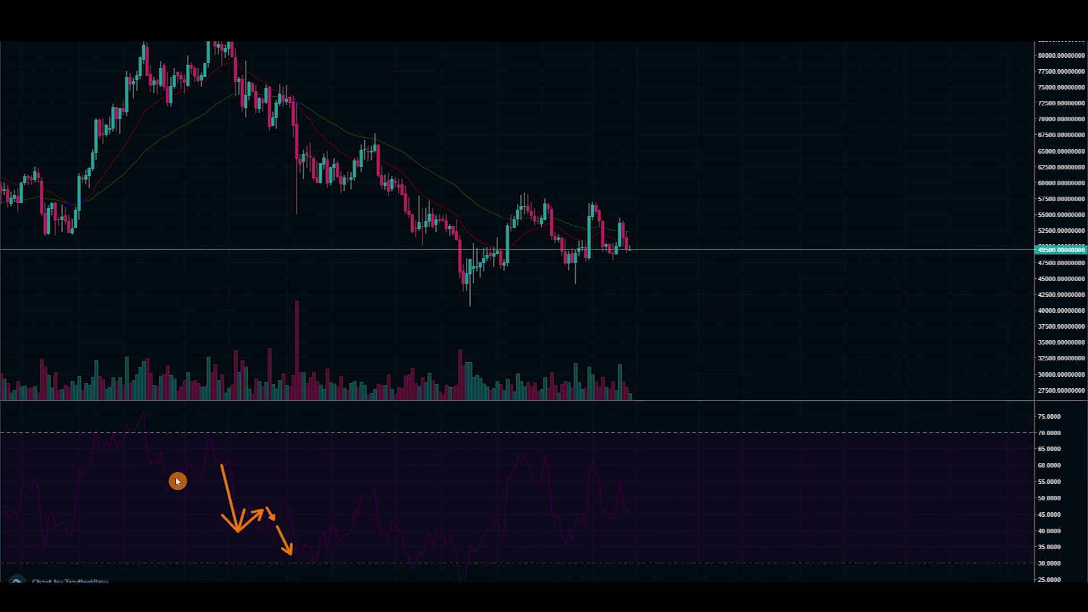
pyautogui.moveTo(88, 457); pyautogui.dragTo(136, 415)
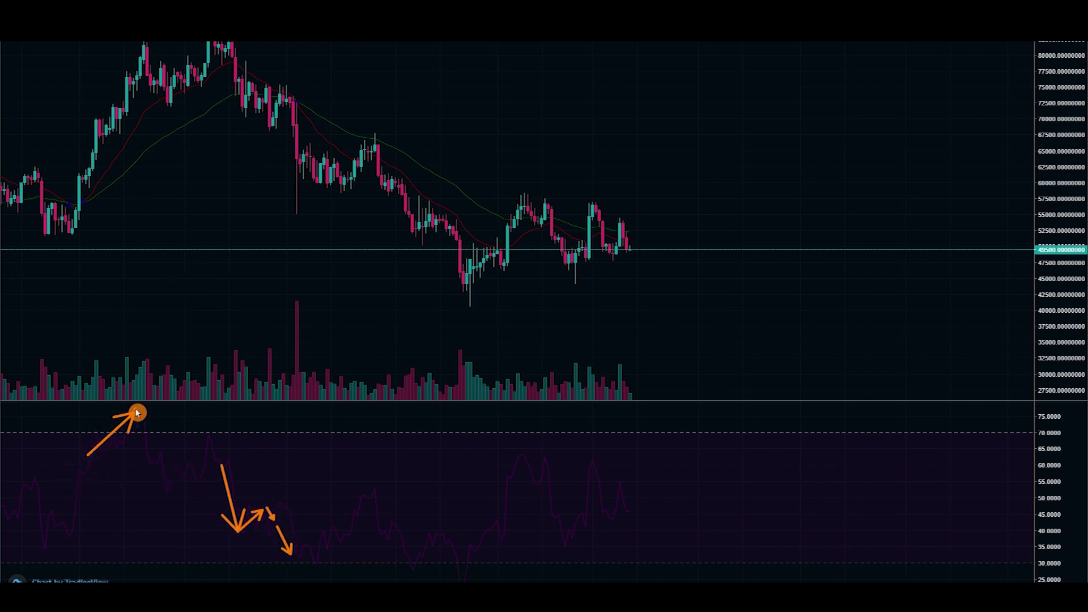
pyautogui.moveTo(161, 470); pyautogui.dragTo(194, 454)
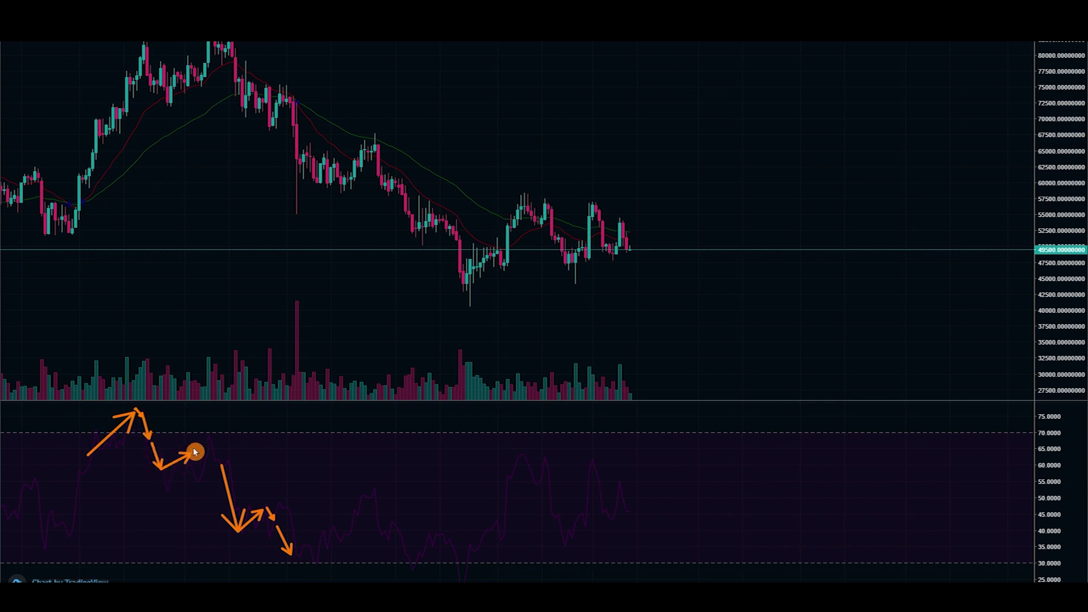
pyautogui.moveTo(168, 103); pyautogui.dragTo(211, 56)
pyautogui.press('Escape')
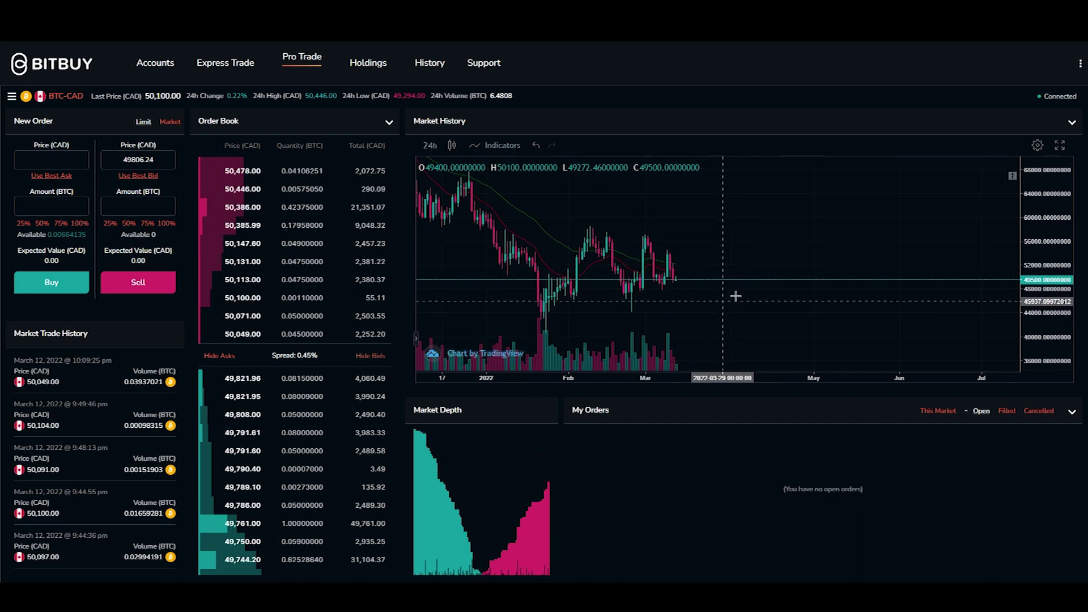
# Rescale and reposition the BTC-CAD chart around the most recent candles
pyautogui.moveTo(736, 295); pyautogui.dragTo(789, 286)
pyautogui.moveTo(1055, 300); pyautogui.dragTo(702, 319)
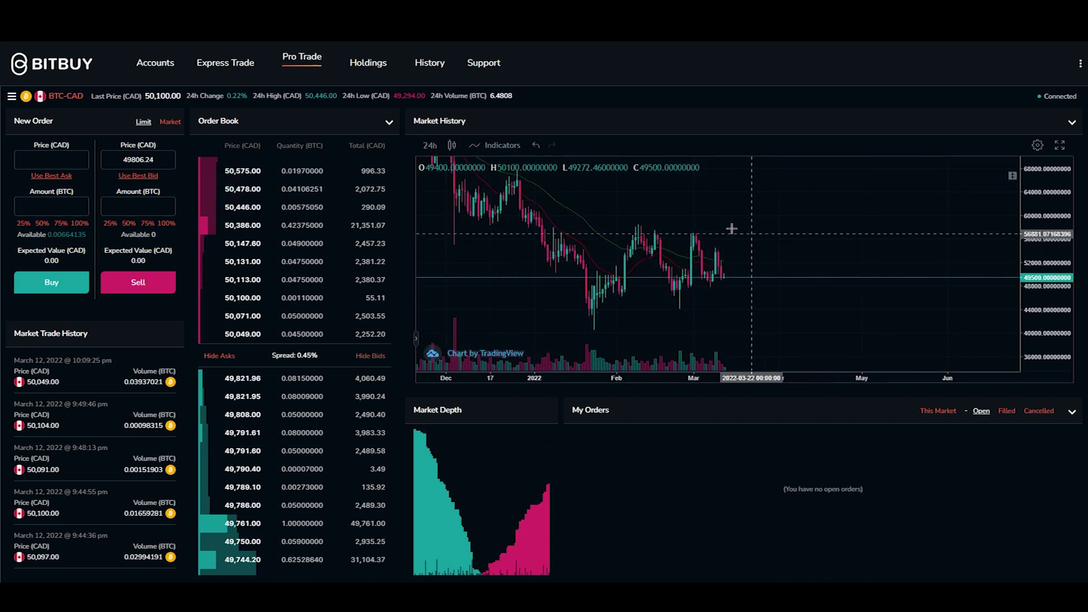
pyautogui.moveTo(780, 258); pyautogui.dragTo(750, 258)
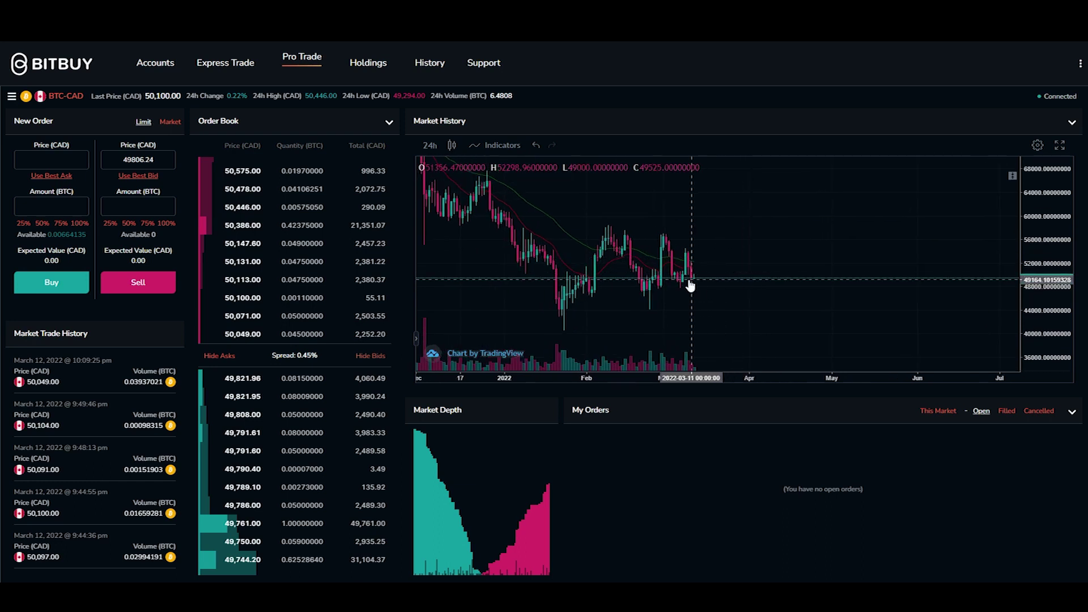
# Switch the BTC-CAD chart to 4-hour candles, rescale its price axis, and restore the RSI pane below it
pyautogui.click(433, 148)
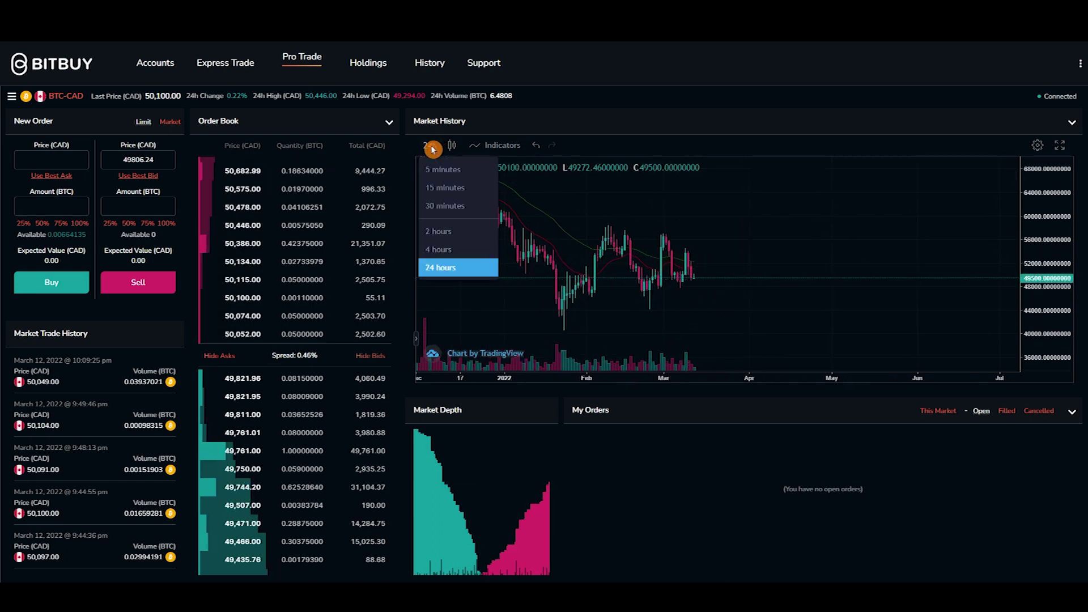
pyautogui.click(446, 250)
pyautogui.click(1046, 277)
pyautogui.moveTo(1045, 278); pyautogui.dragTo(1040, 233)
pyautogui.doubleClick(921, 272)
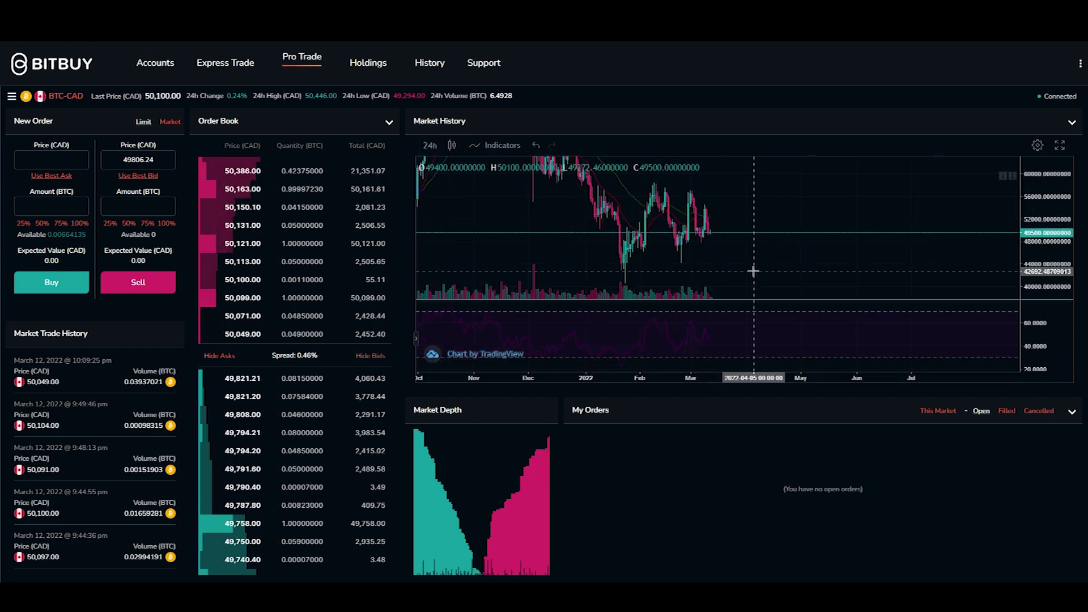
# Return the BTC-CAD chart to 24-hour candles and show the price action from December to the present
pyautogui.scroll(5, 753, 269)
pyautogui.moveTo(600, 238); pyautogui.dragTo(897, 240)
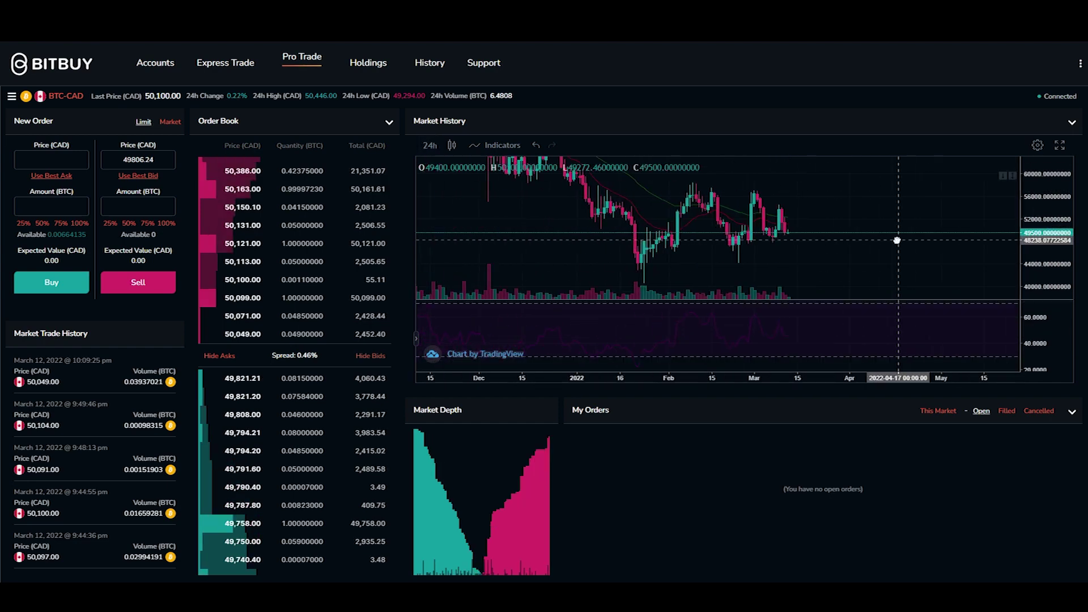
pyautogui.scroll(2, 742, 226)
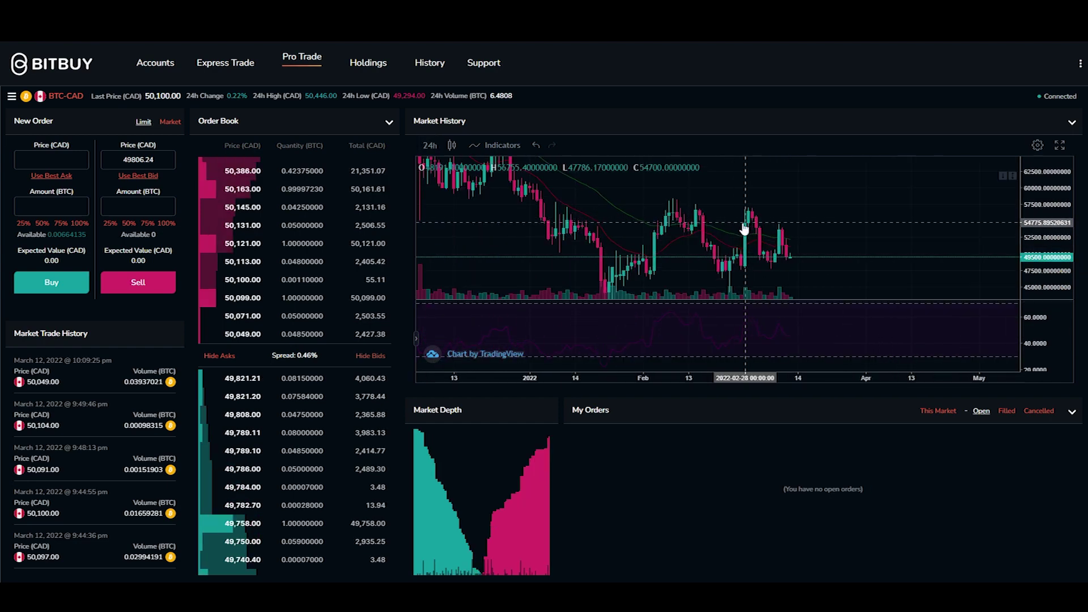
pyautogui.click(458, 160)
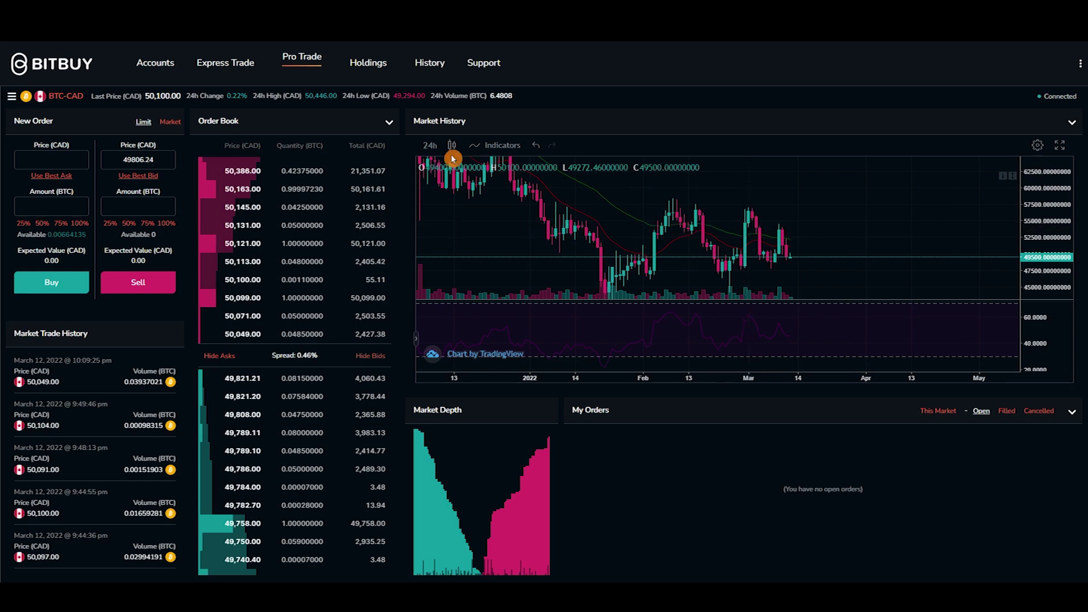
# Compare the BTC-CAD chart on 4-hour candles with its 24-hour view, ending on 24-hour candles
pyautogui.click(430, 146)
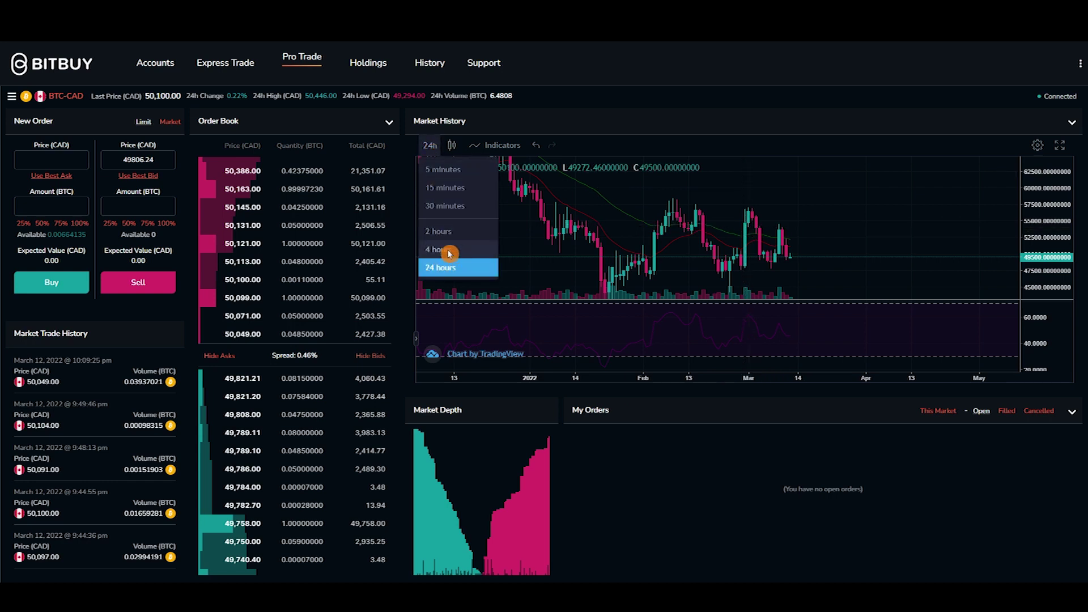
pyautogui.click(445, 250)
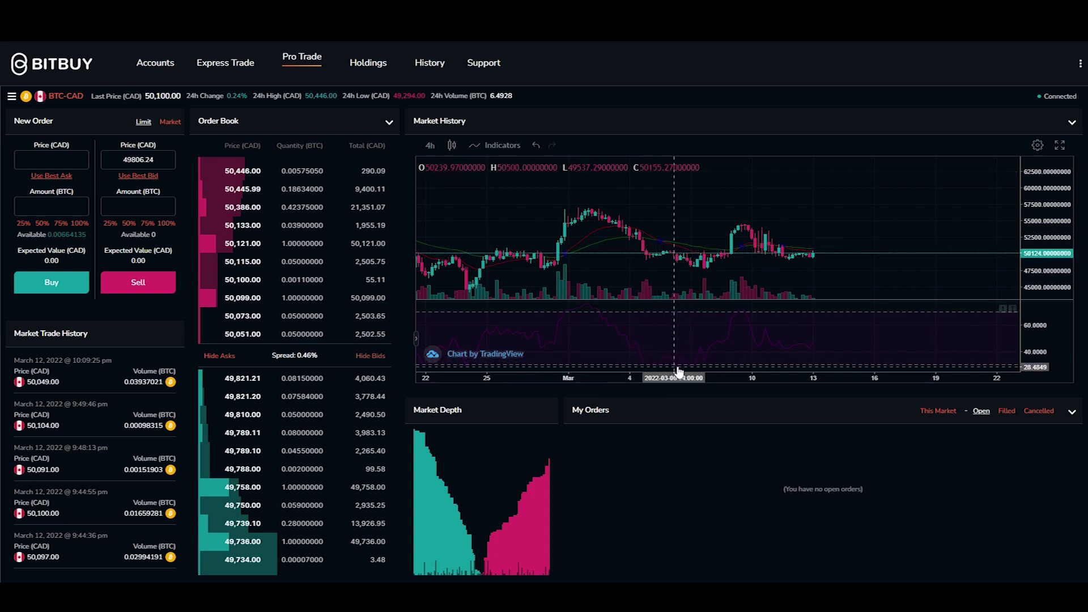
pyautogui.click(437, 147)
pyautogui.click(435, 246)
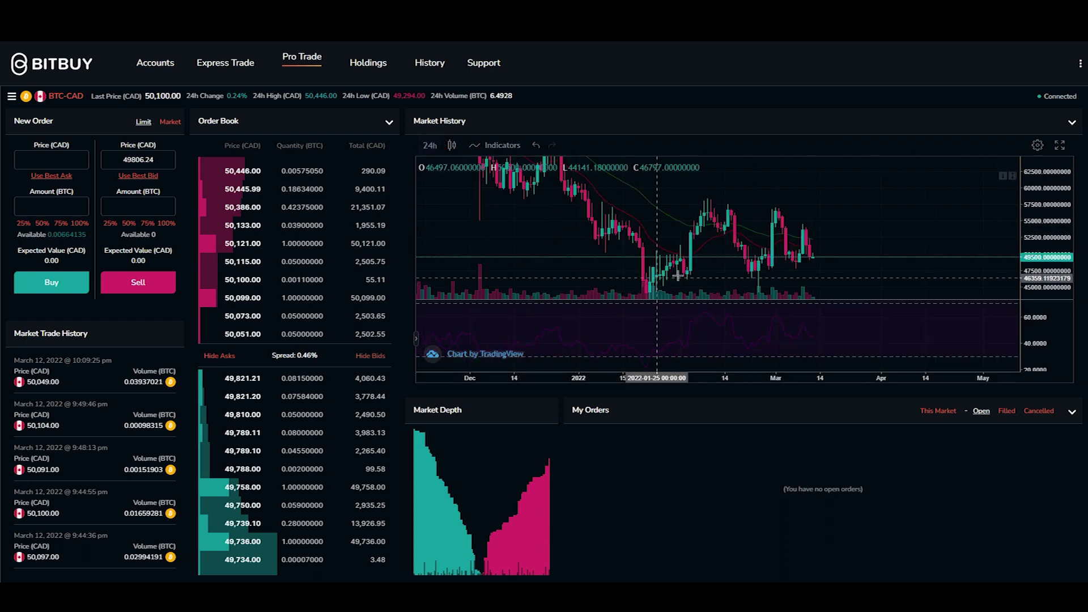
# Examine the recent 24-hour BTC-CAD candles against the moving averages and the RSI
pyautogui.scroll(3, 863, 241)
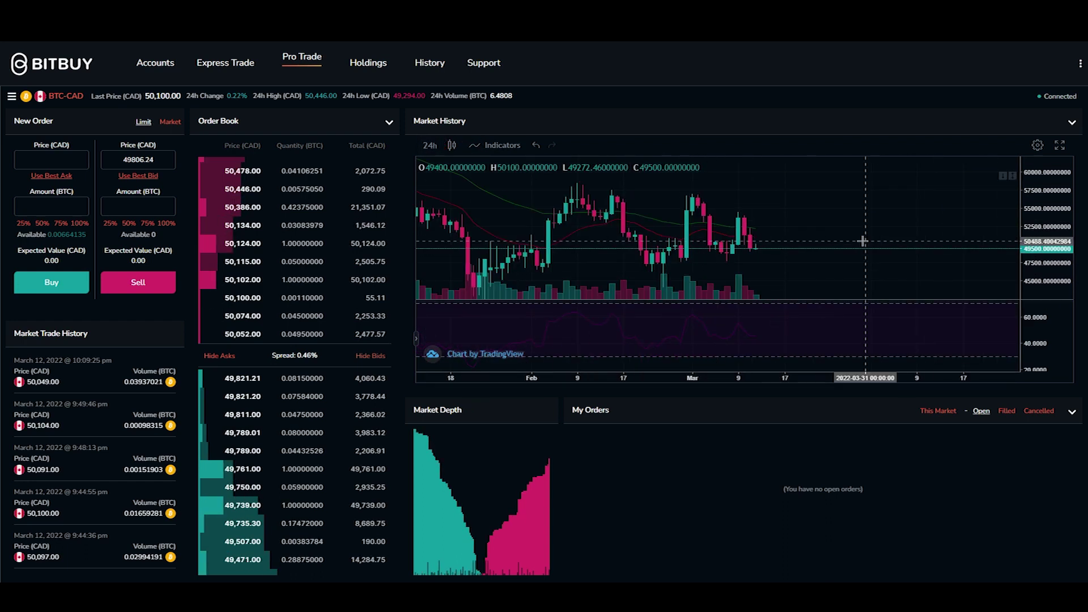
pyautogui.moveTo(813, 240); pyautogui.dragTo(860, 240)
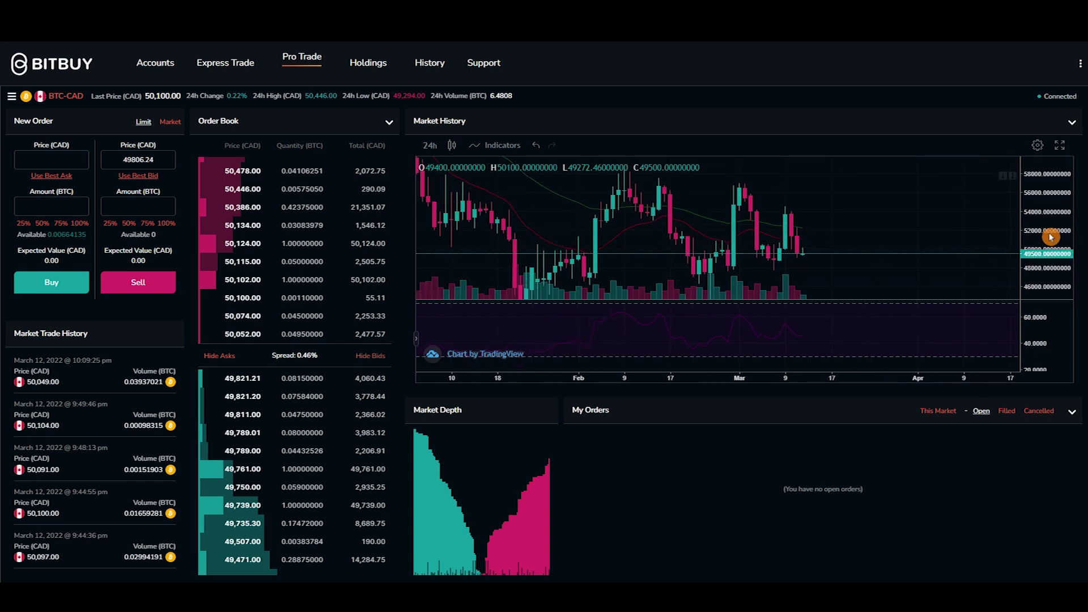
pyautogui.scroll(2, 858, 252)
pyautogui.moveTo(789, 223); pyautogui.dragTo(854, 227)
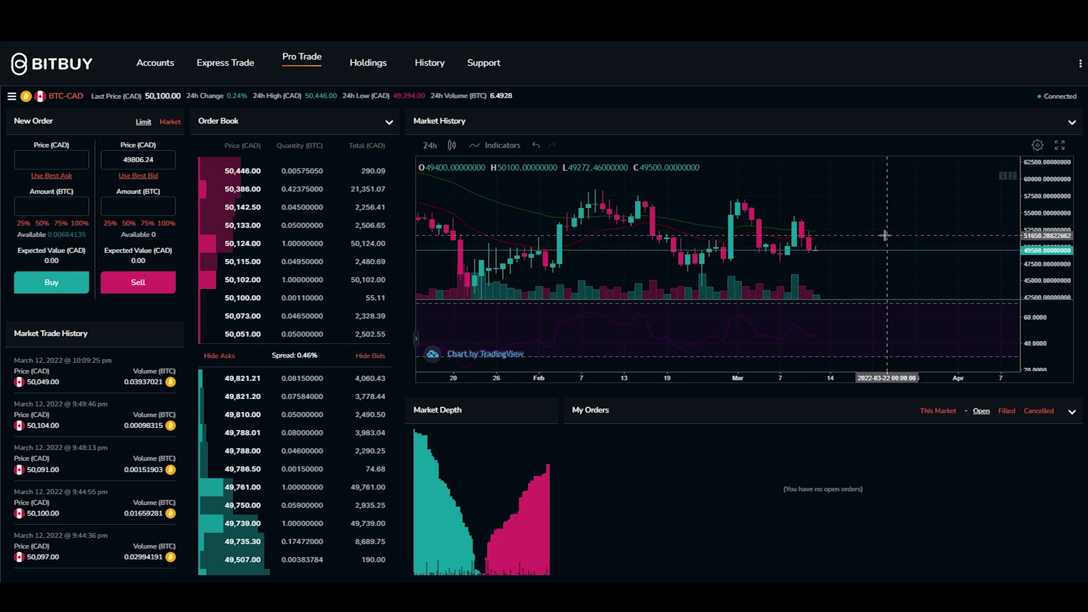
pyautogui.moveTo(876, 235); pyautogui.dragTo(796, 216)
pyautogui.scroll(-1, 907, 213)
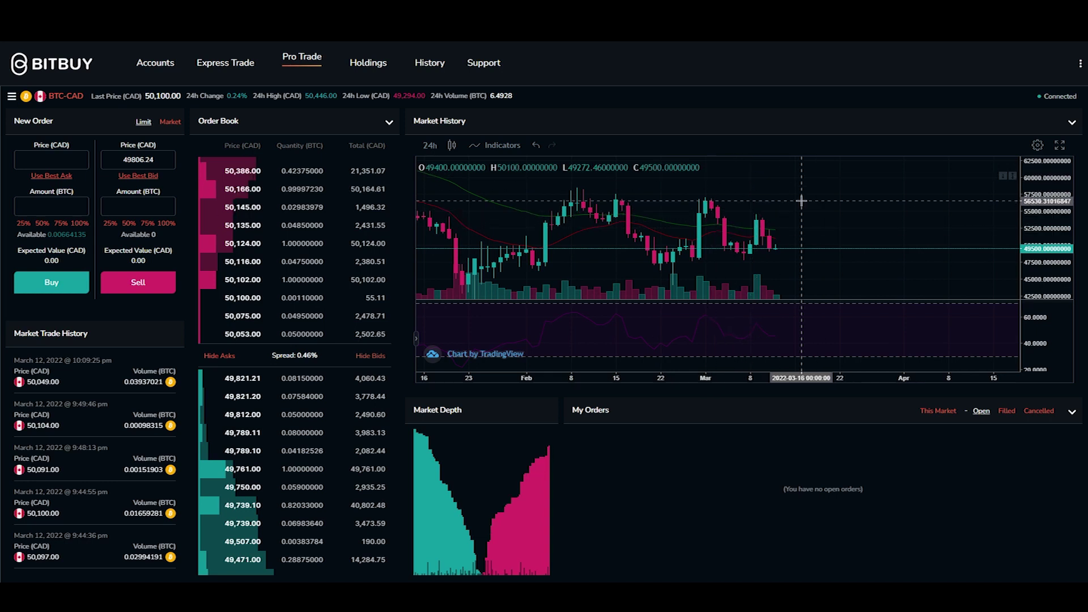
pyautogui.scroll(-2, 838, 243)
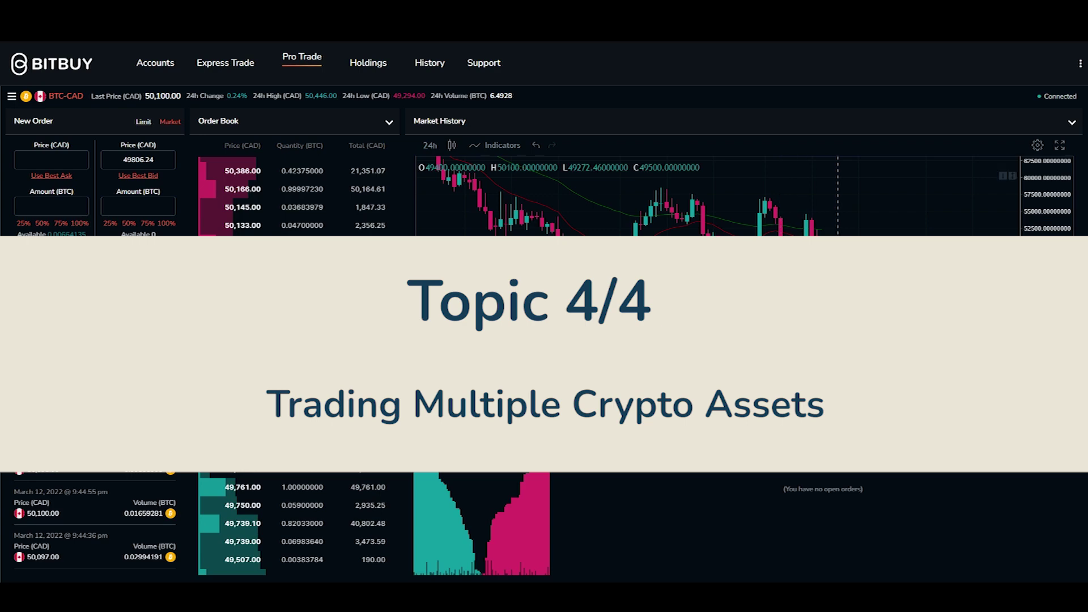
# Browse the full list of trading pairs available on Pro Trade and close it
pyautogui.click(77, 99)
pyautogui.scroll(-10, 121, 236)
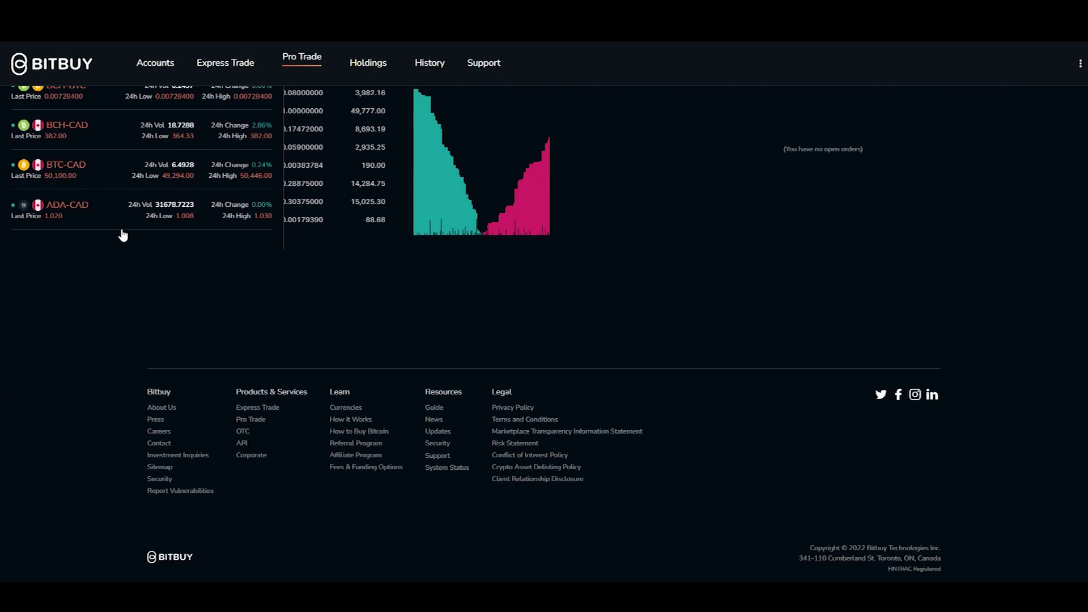
pyautogui.scroll(5, 208, 260)
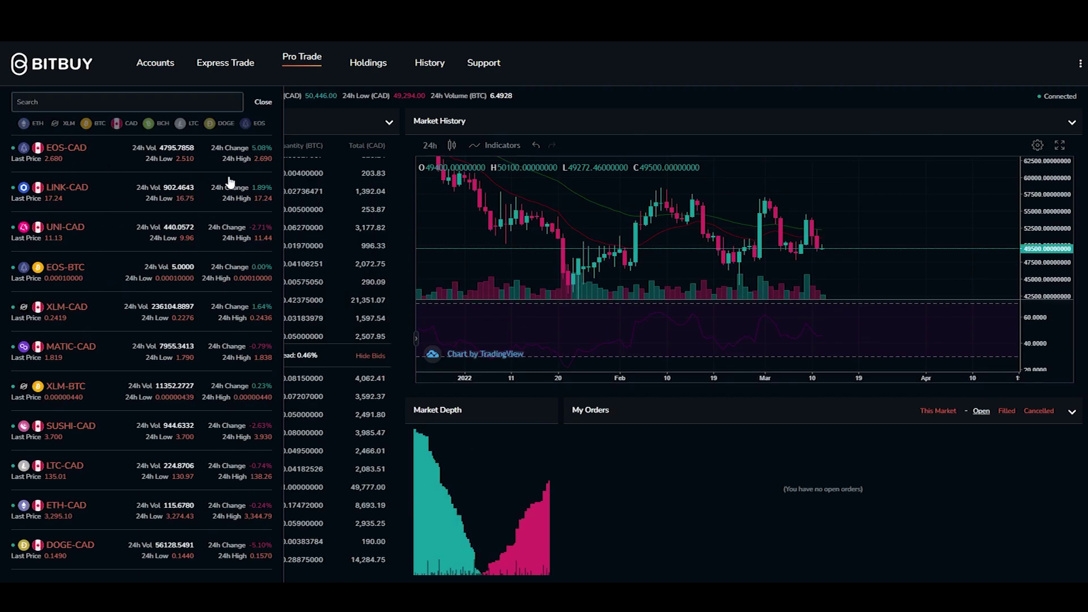
pyautogui.click(268, 112)
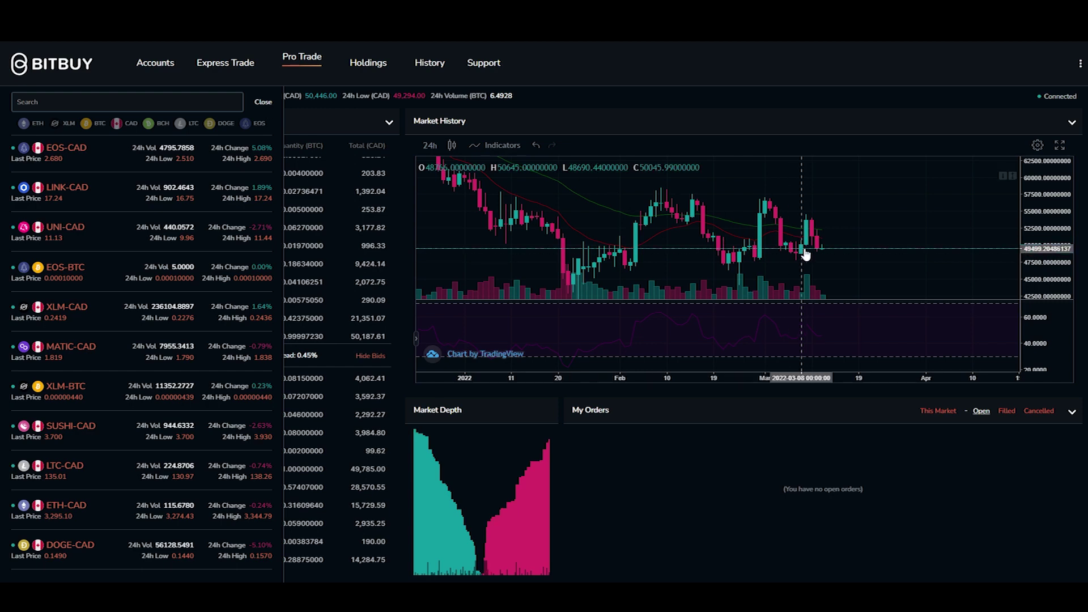
# Measure the BTC-CAD price rise from the late-January low to the February high, and clear the measurement
pyautogui.scroll(-4, 884, 253)
pyautogui.moveTo(1046, 217); pyautogui.dragTo(1043, 254)
pyautogui.moveTo(921, 219); pyautogui.dragTo(853, 223)
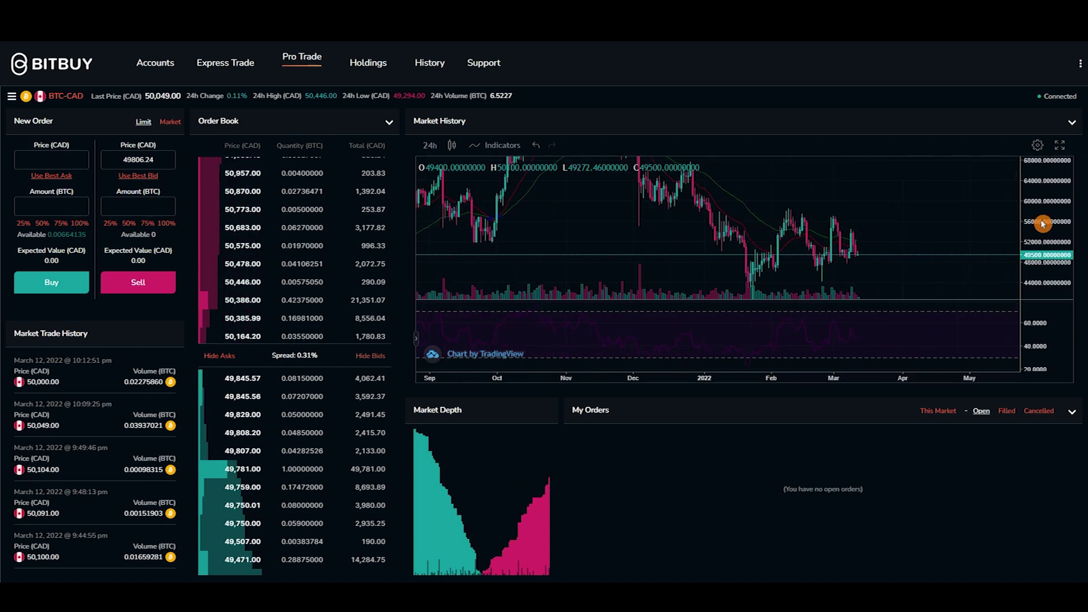
pyautogui.moveTo(1043, 224); pyautogui.dragTo(1040, 248)
pyautogui.moveTo(882, 221); pyautogui.dragTo(838, 224)
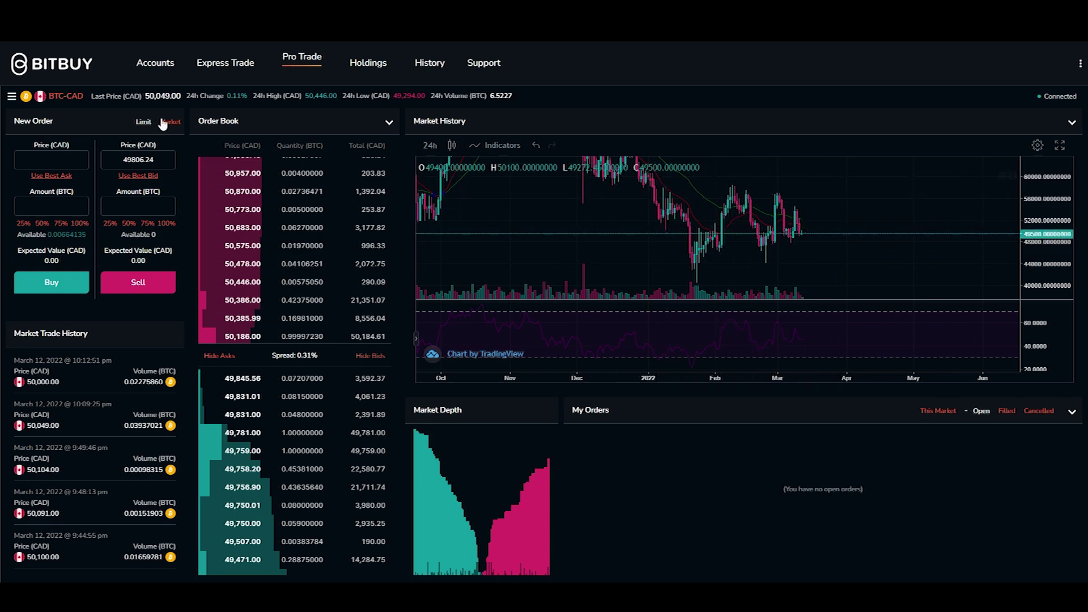
pyautogui.click(67, 98)
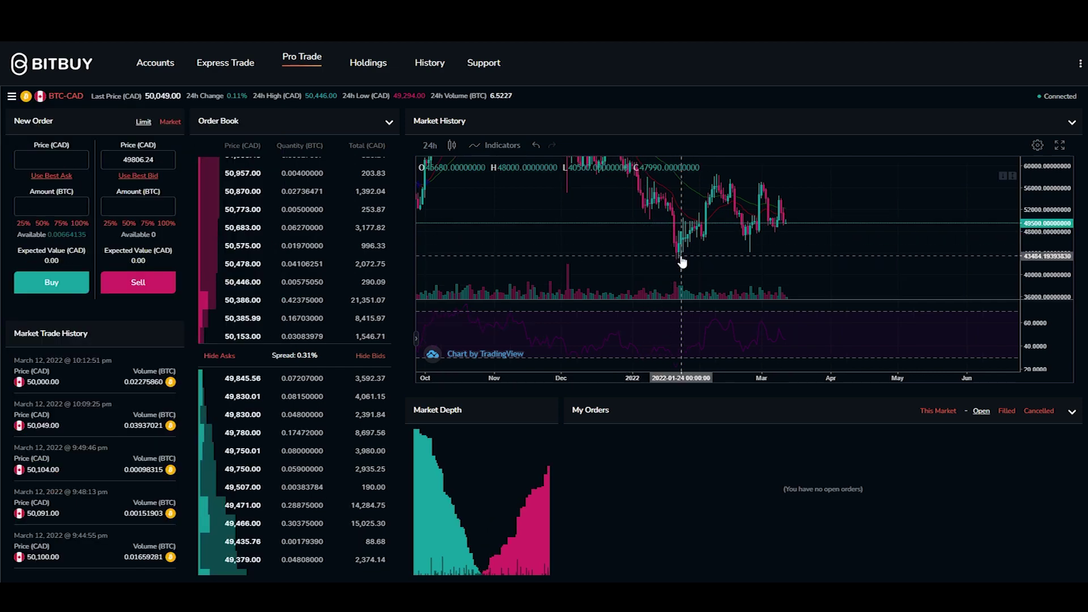
pyautogui.keyDown('shift'); pyautogui.click(675, 253); pyautogui.keyUp('shift')
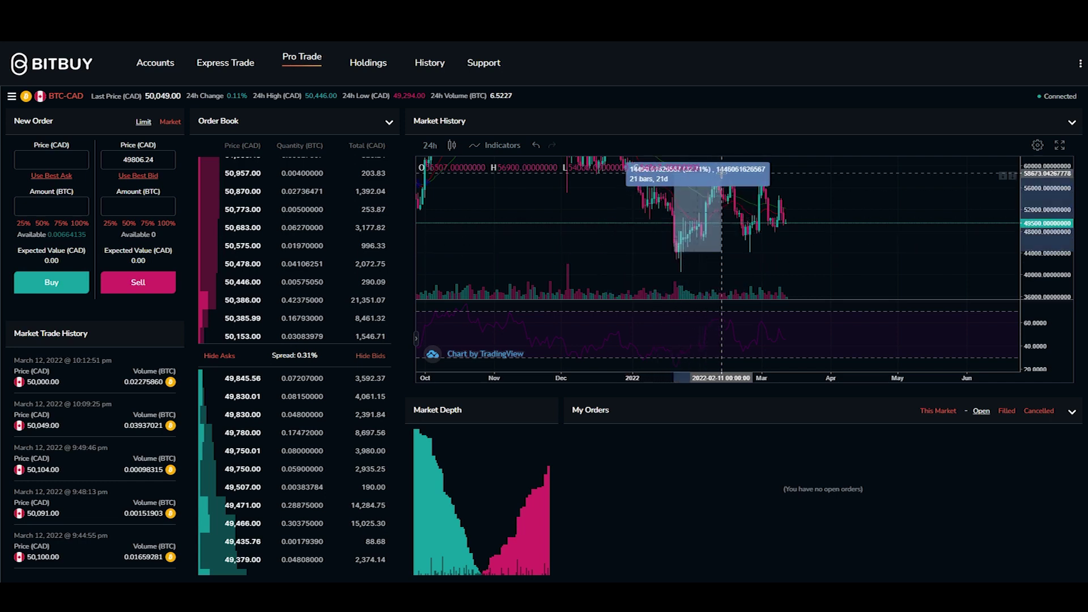
pyautogui.click(751, 177)
pyautogui.click(574, 248)
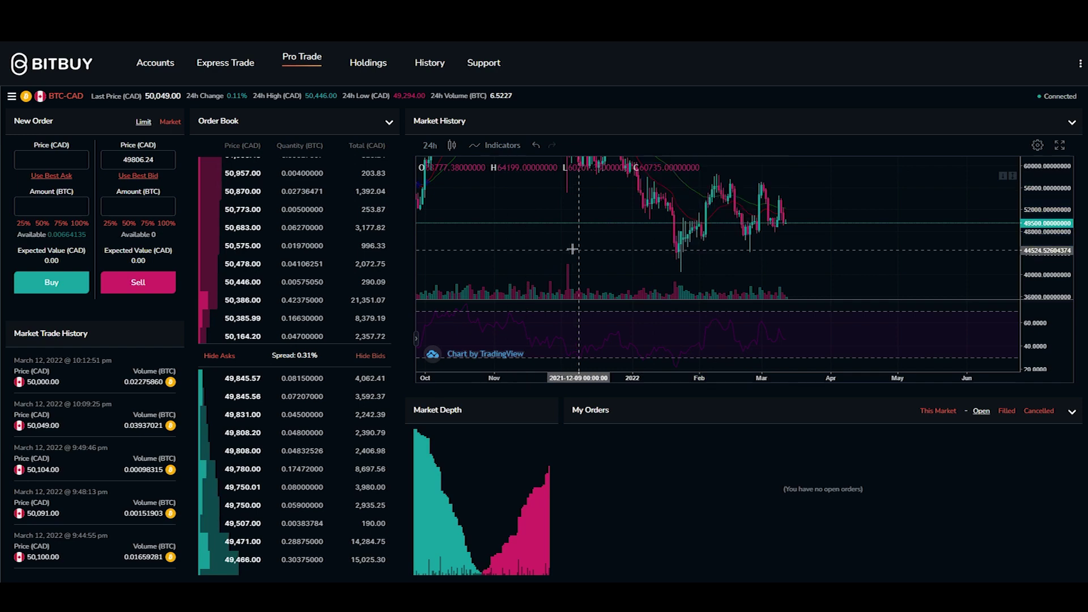
# Filter the trading pairs by DOGE, open the DOGE-CAD market, and bring its latest candles into view
pyautogui.click(44, 89)
pyautogui.click(210, 126)
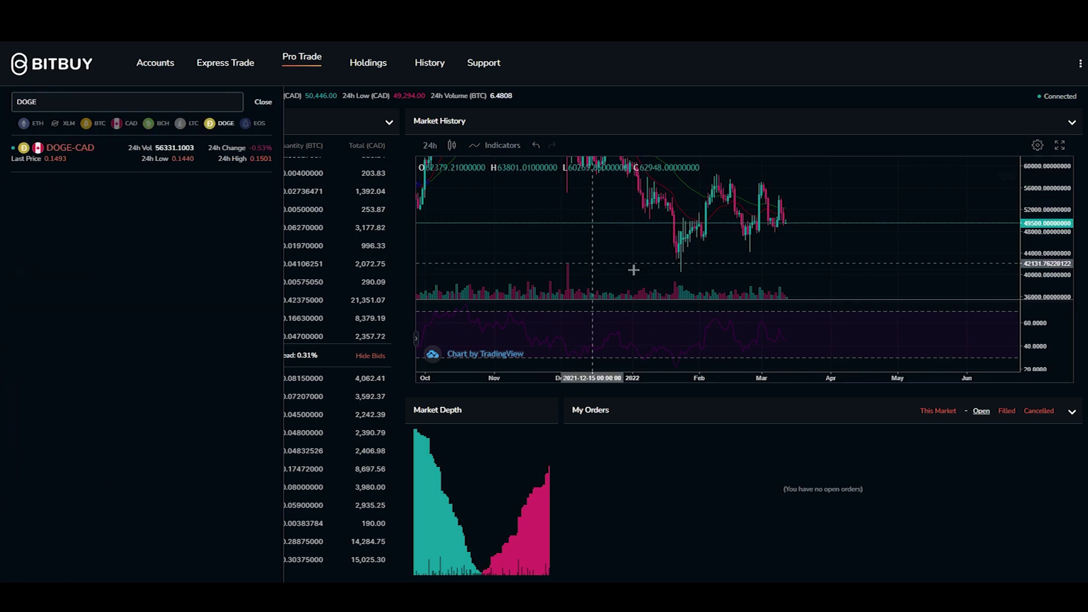
pyautogui.click(146, 167)
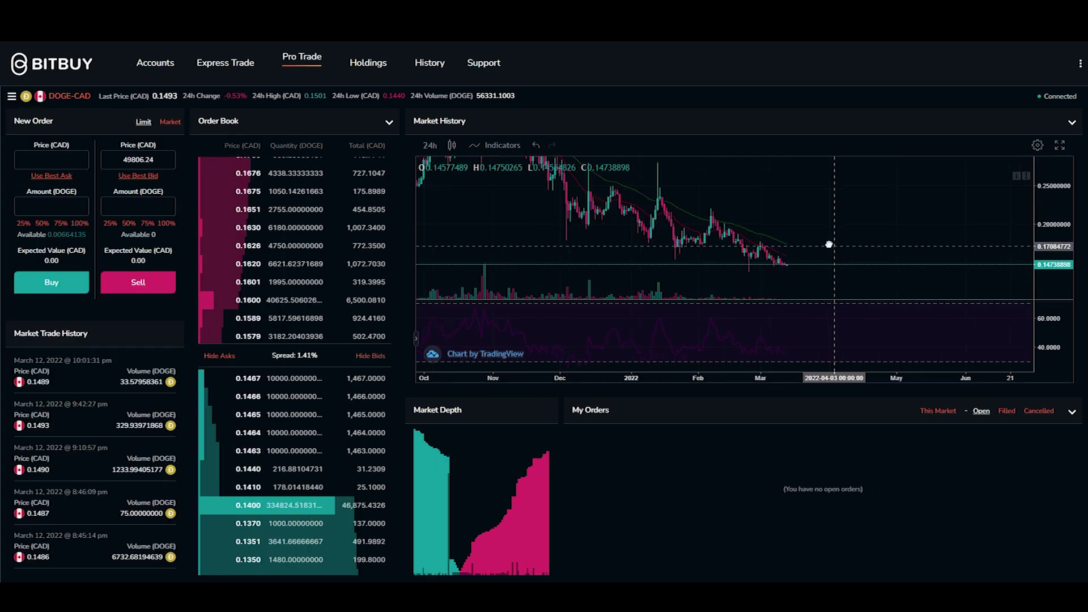
pyautogui.moveTo(828, 245); pyautogui.dragTo(795, 236)
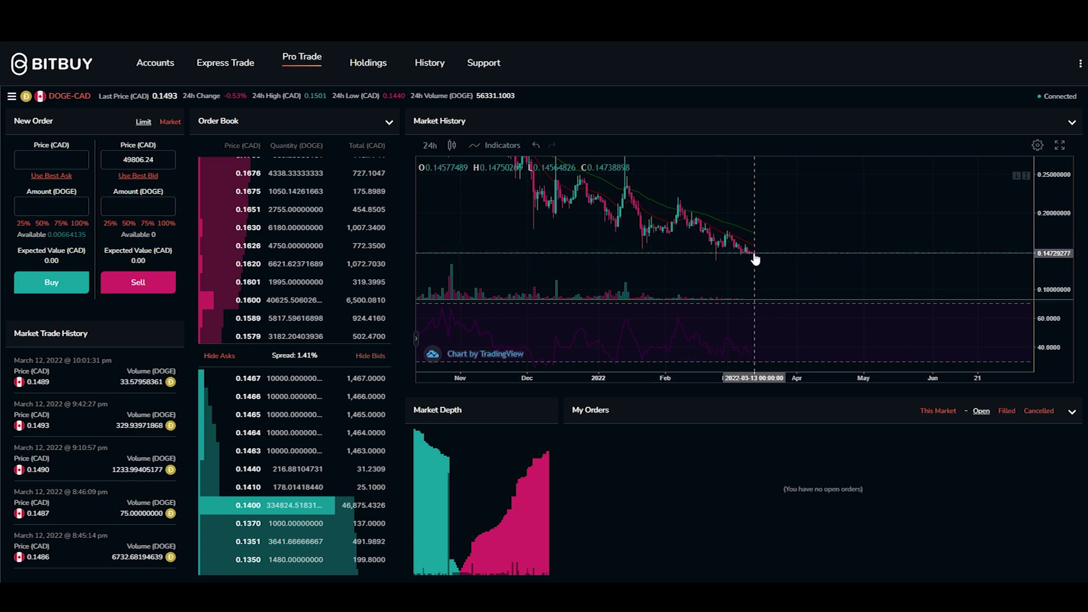
# Filter the trading pairs by BTC, XLM and ETH in turn, and open the ETH-CAD market
pyautogui.click(12, 96)
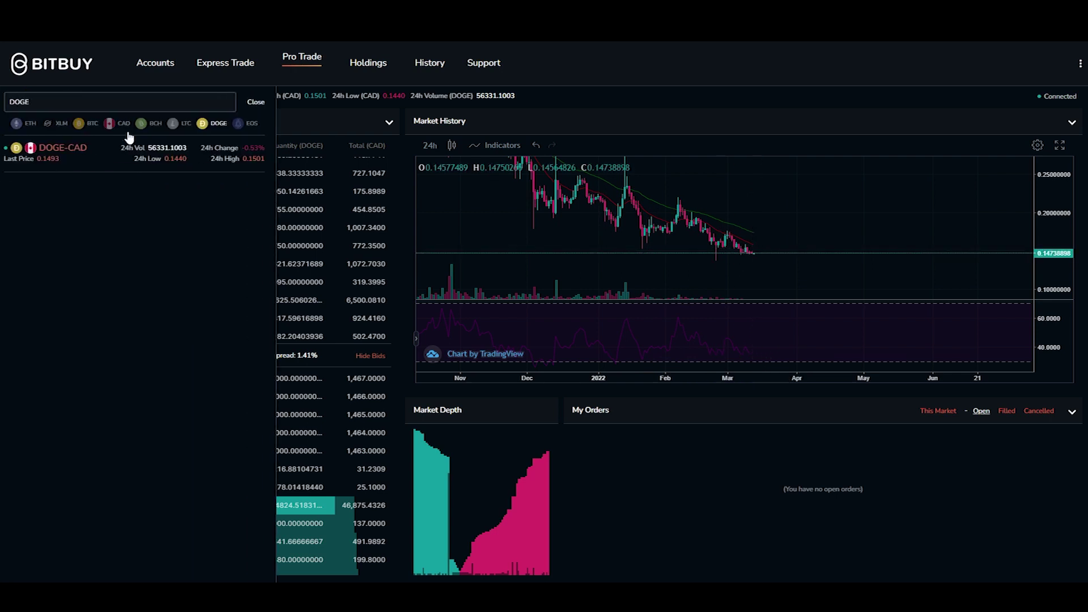
pyautogui.click(98, 126)
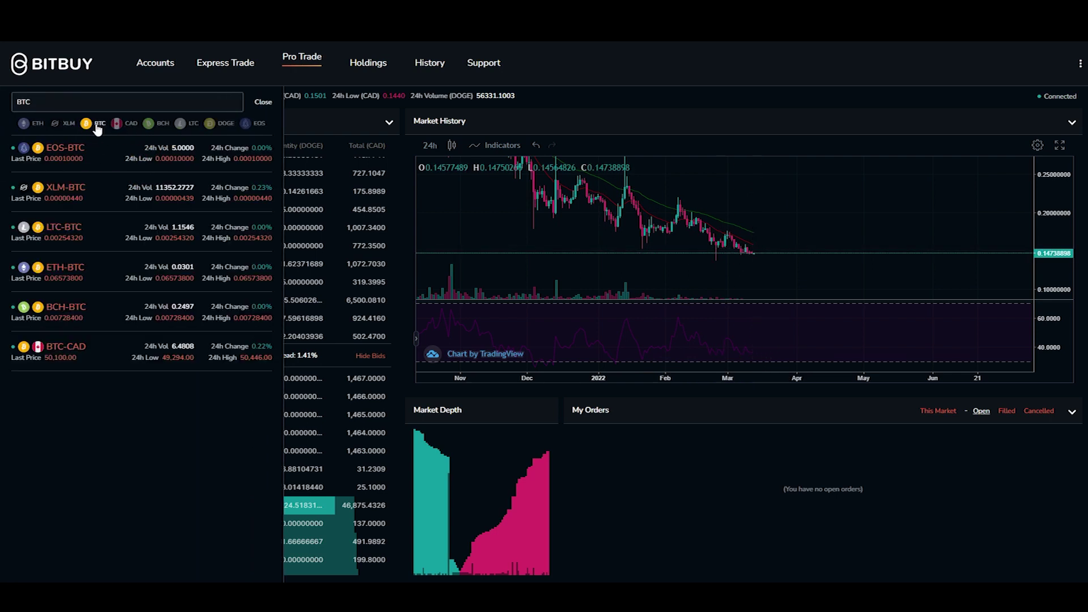
pyautogui.click(67, 128)
pyautogui.click(32, 126)
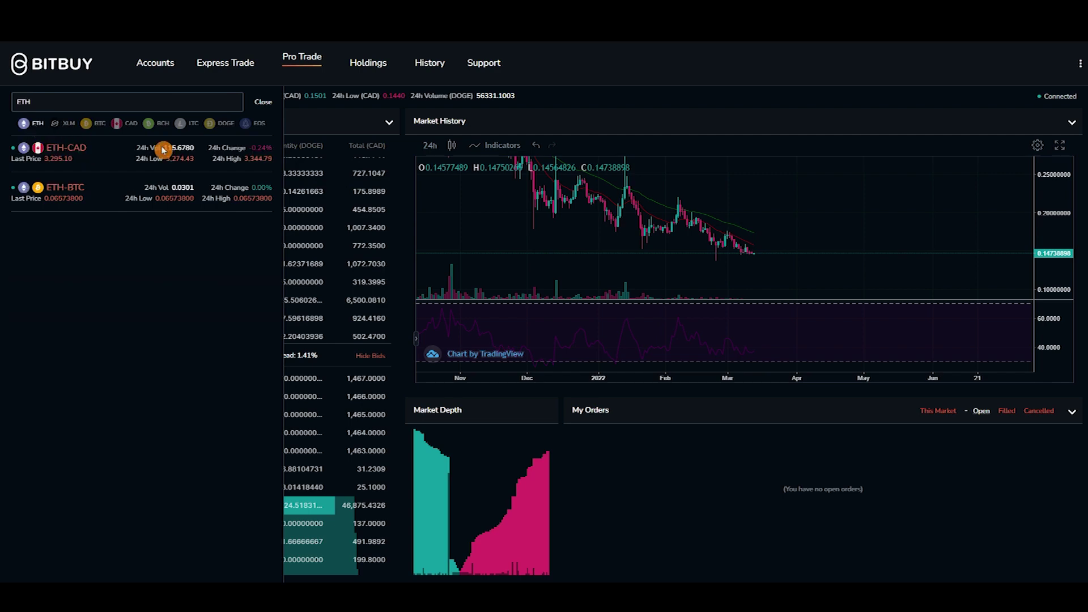
pyautogui.click(64, 151)
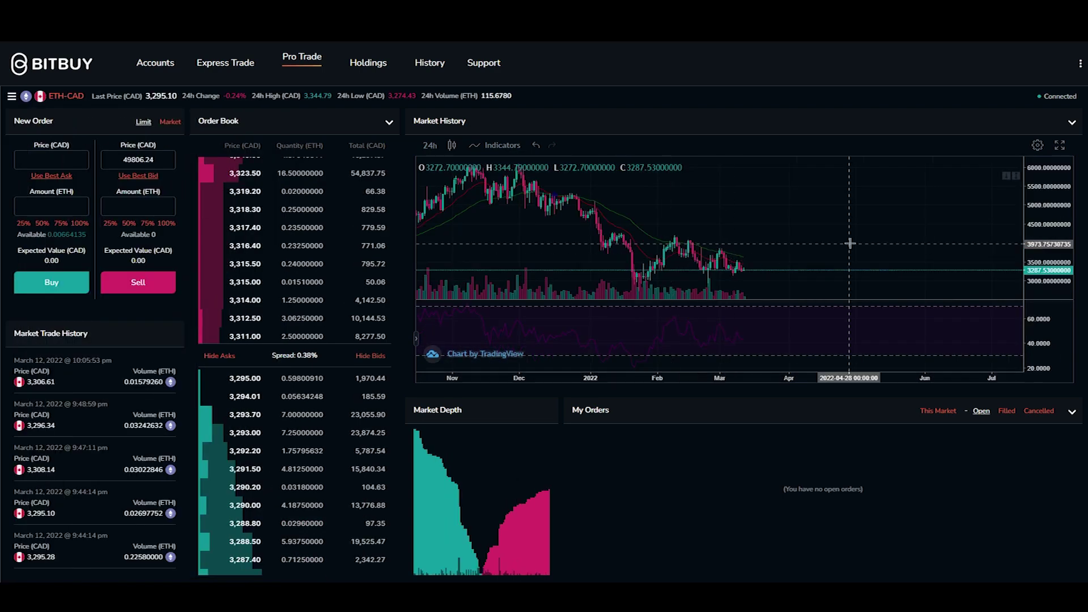
# Maximize the ETH-CAD price pane and measure the rise from the late-January low to the mid-February high
pyautogui.moveTo(861, 216); pyautogui.dragTo(871, 213)
pyautogui.moveTo(1065, 260); pyautogui.dragTo(1064, 235)
pyautogui.moveTo(907, 244); pyautogui.dragTo(902, 193)
pyautogui.doubleClick(887, 219)
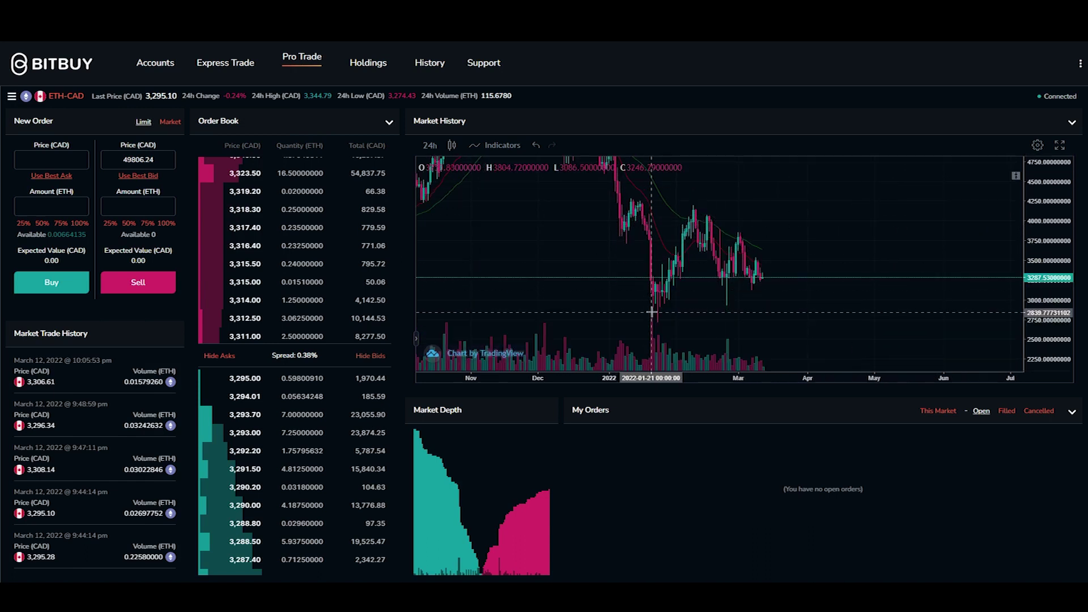
pyautogui.moveTo(657, 311); pyautogui.dragTo(702, 206)
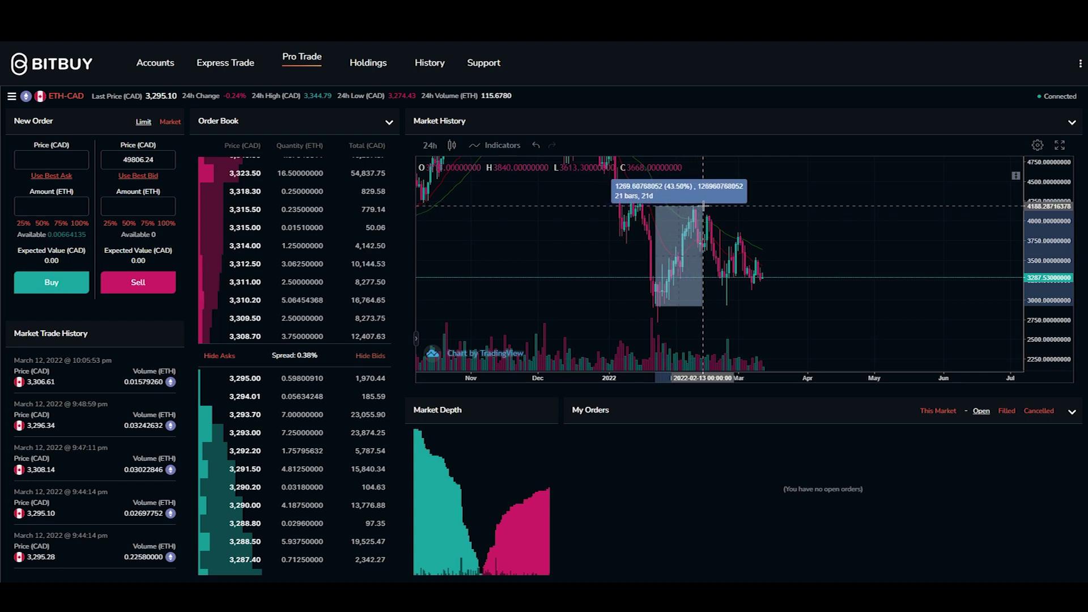
pyautogui.click(702, 206)
# Examine the ETH-CAD price swings from the January low to the latest candles
pyautogui.scroll(2, 772, 282)
pyautogui.moveTo(770, 243); pyautogui.dragTo(901, 242)
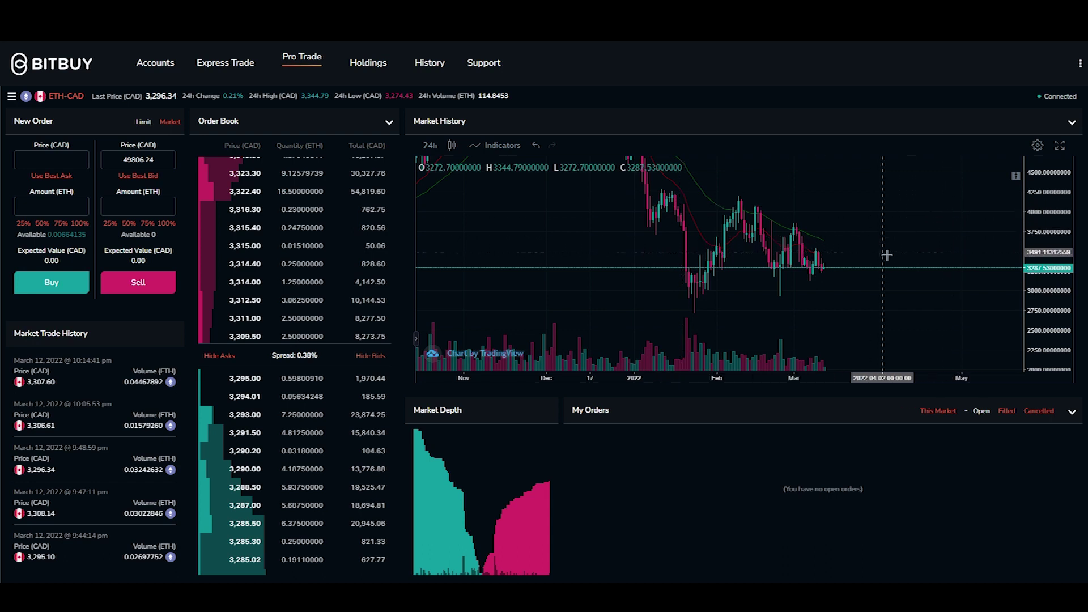
pyautogui.moveTo(1040, 303)
pyautogui.mouseDown()
pyautogui.moveTo(1039, 284)
pyautogui.moveTo(1029, 313)
pyautogui.mouseUp()
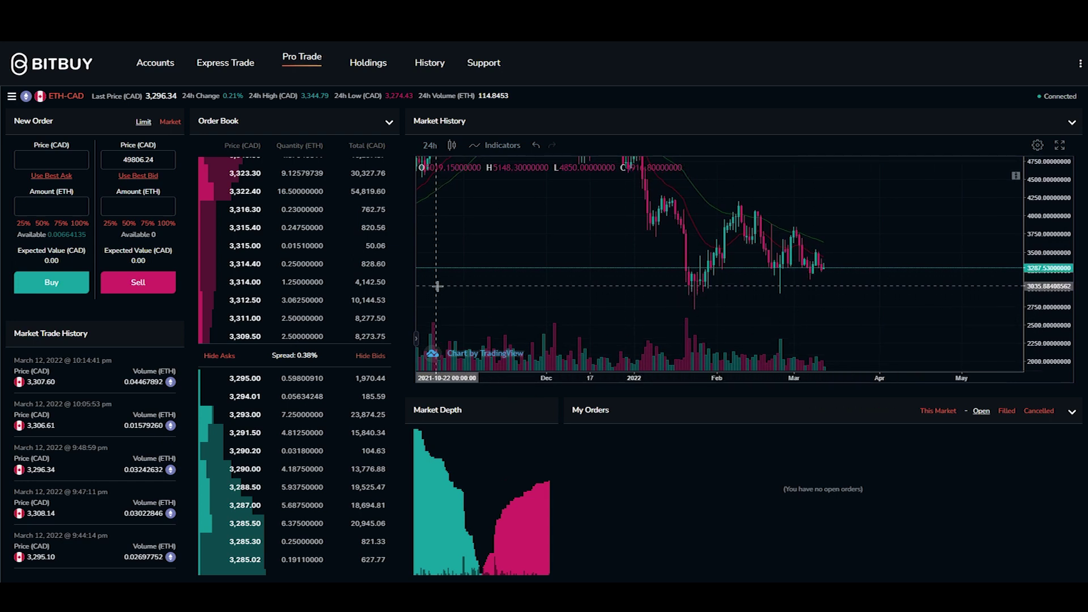
pyautogui.scroll(1, 674, 255)
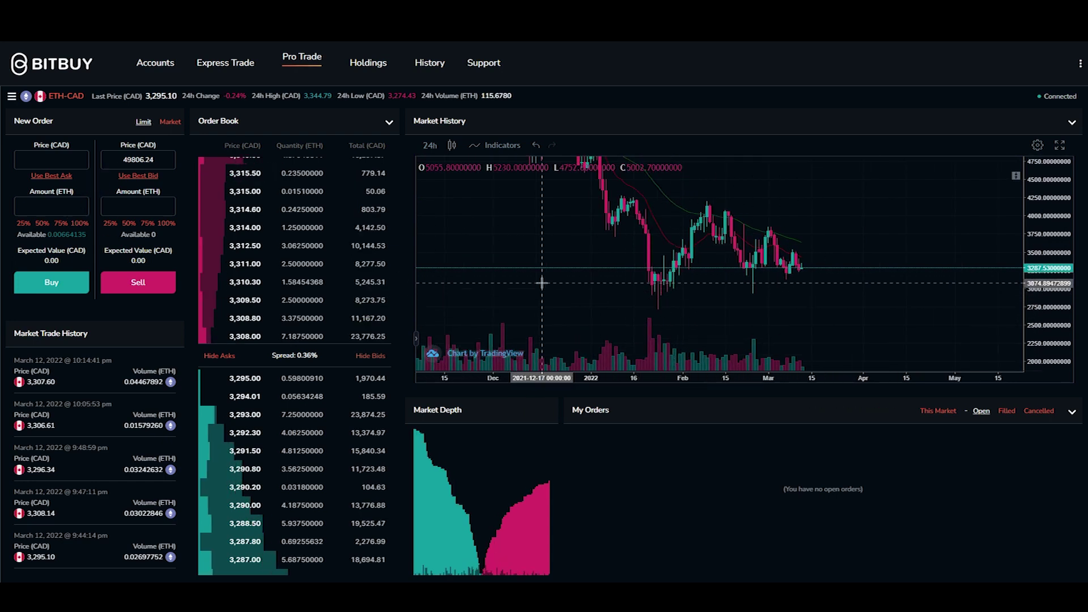
pyautogui.moveTo(504, 238); pyautogui.dragTo(583, 242)
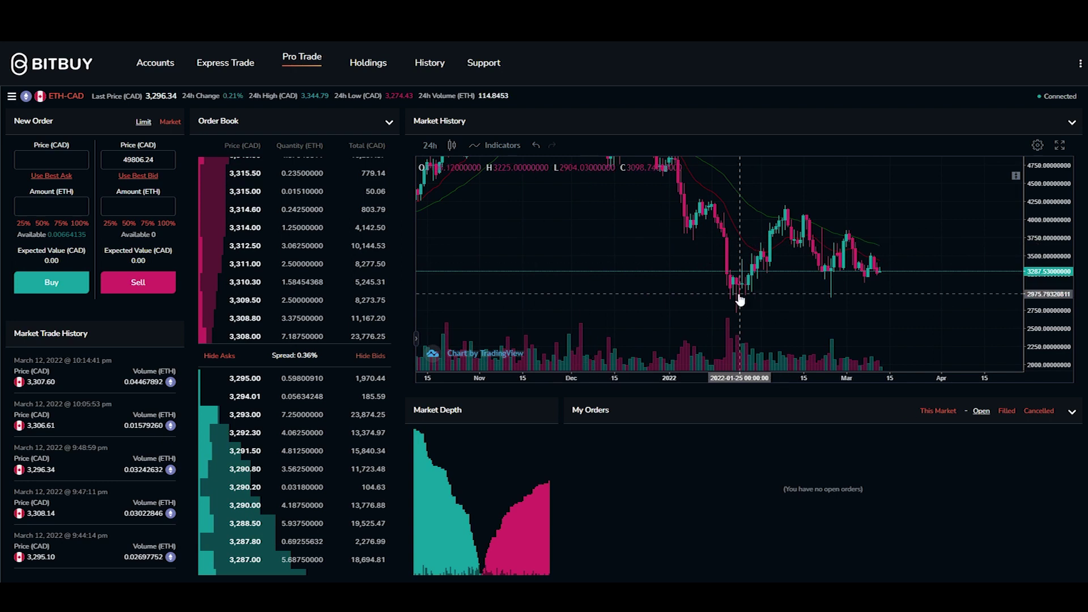
pyautogui.moveTo(731, 293); pyautogui.dragTo(660, 303)
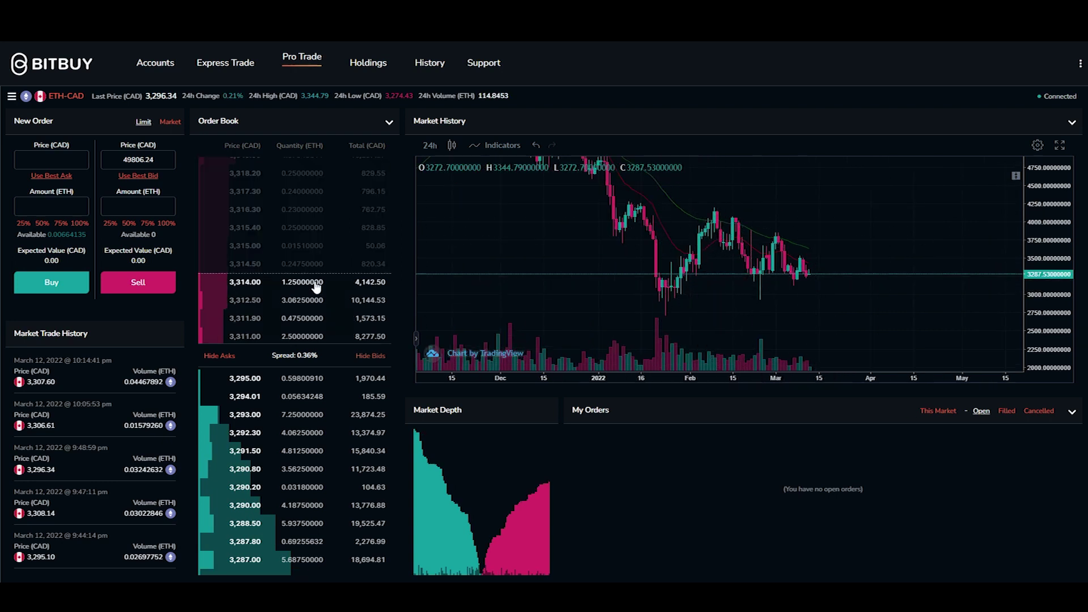
# Reopen the list of trading pairs from the ETH-CAD market
pyautogui.click(67, 96)
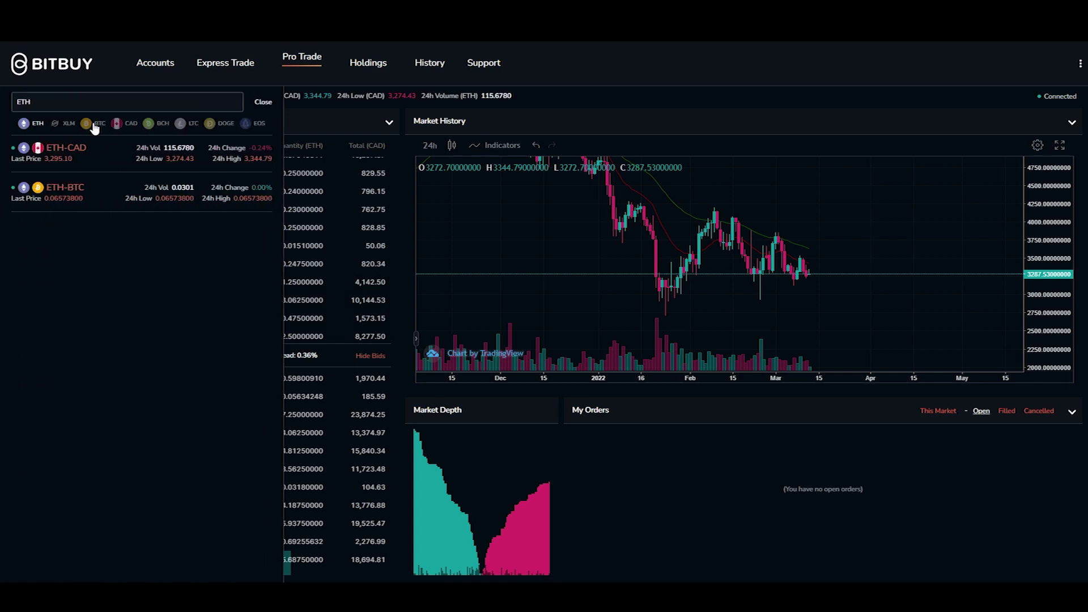